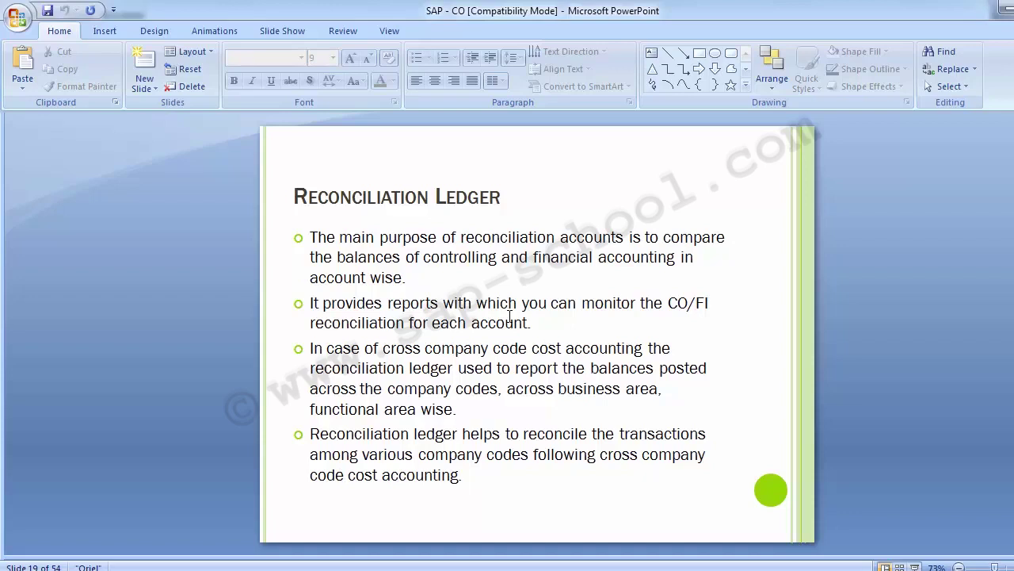
# - Review the slides from the Reconciliation Ledger overview through the configuration steps to the Activate/Deactivate Reconciliation Ledger menu path
pyautogui.click(508, 315)
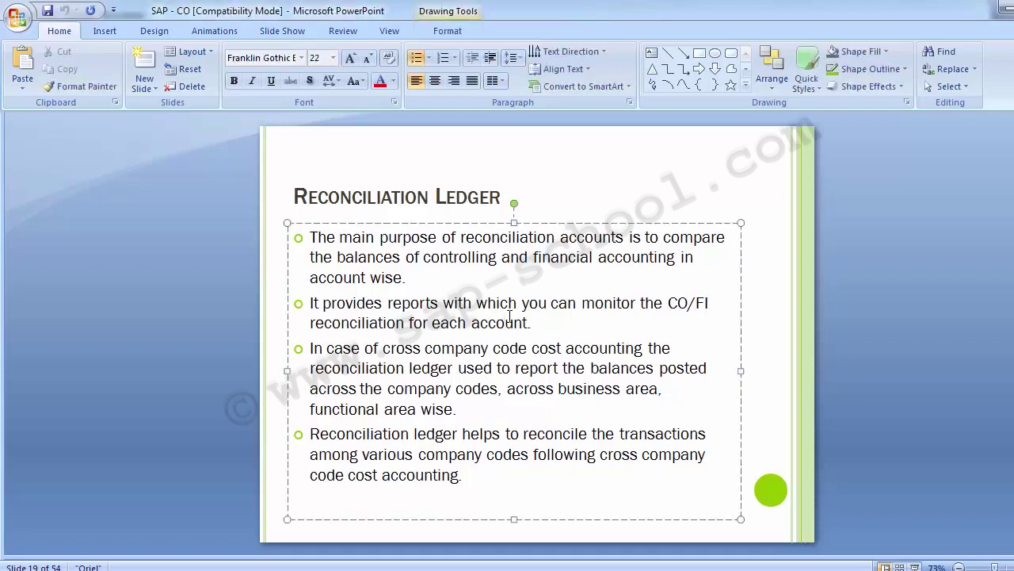
pyautogui.click(225, 311)
pyautogui.press('pagedown')
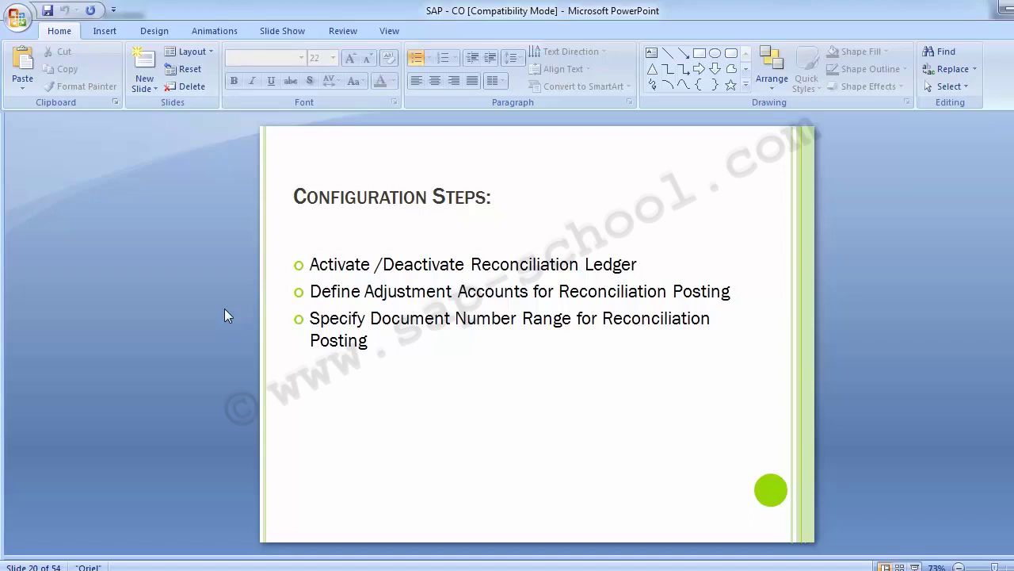
pyautogui.scroll(-1, 176, 306)
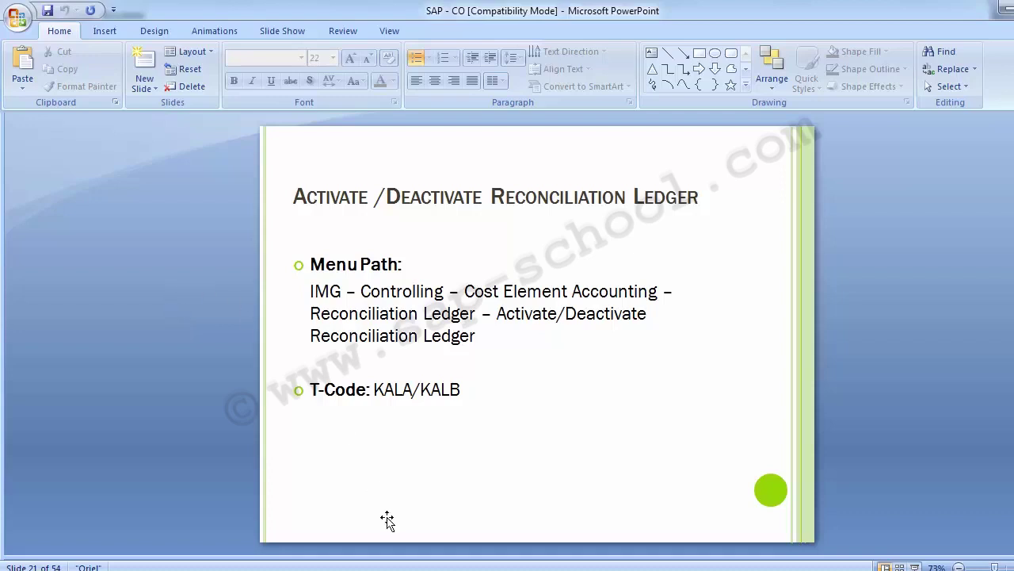
# - Switch to SAP, run transaction SPRO and display the SAP Reference IMG
pyautogui.click(463, 570)
pyautogui.click(531, 500)
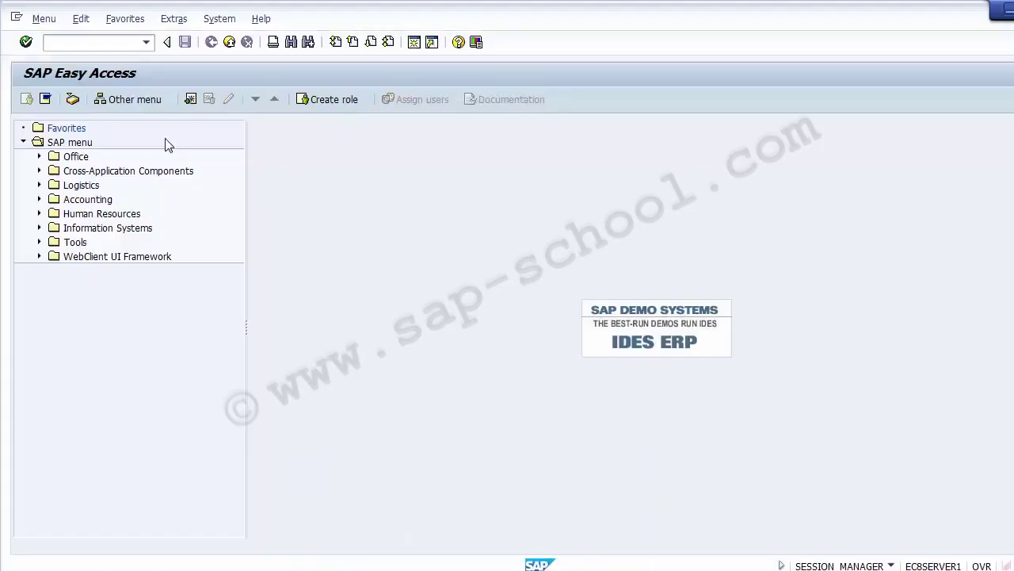
pyautogui.write('SPRO')
pyautogui.press('Return')
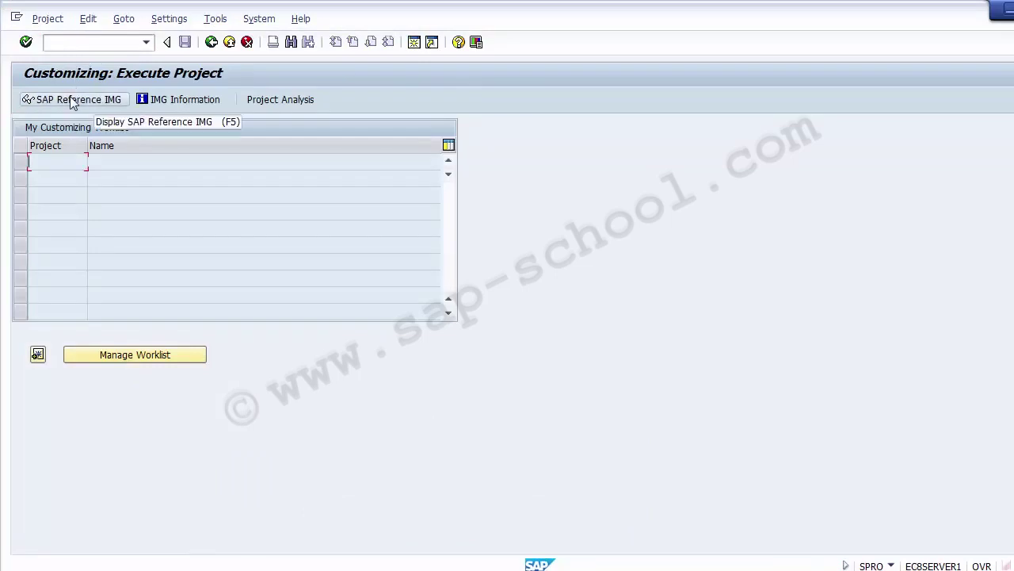
pyautogui.click(71, 100)
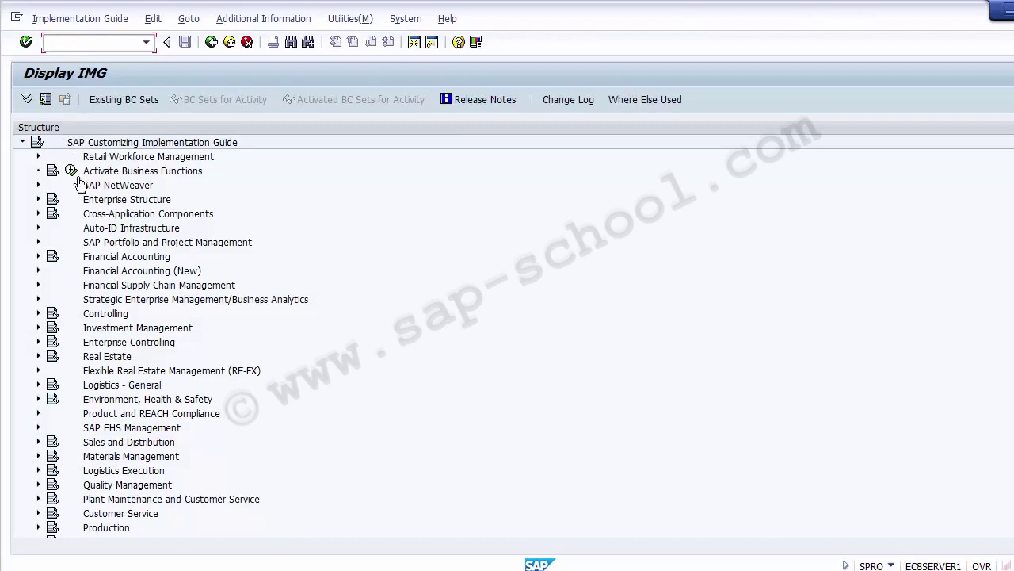
# - Expand Controlling, Cost Element Accounting and Reconciliation Ledger in the IMG structure, checking the path against the slide
pyautogui.click(94, 316)
pyautogui.click(38, 313)
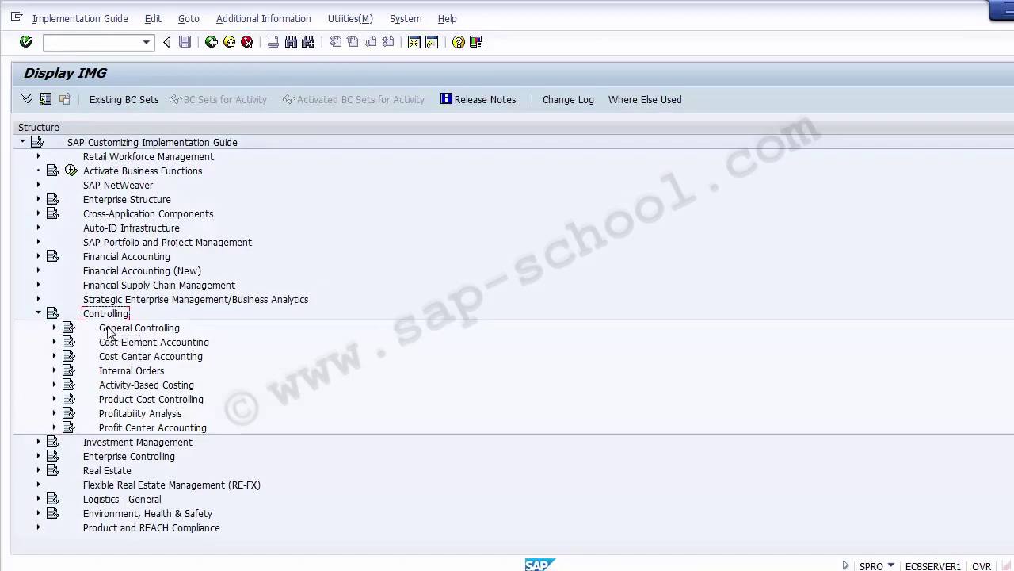
pyautogui.hotkey('alt', 'Tab')
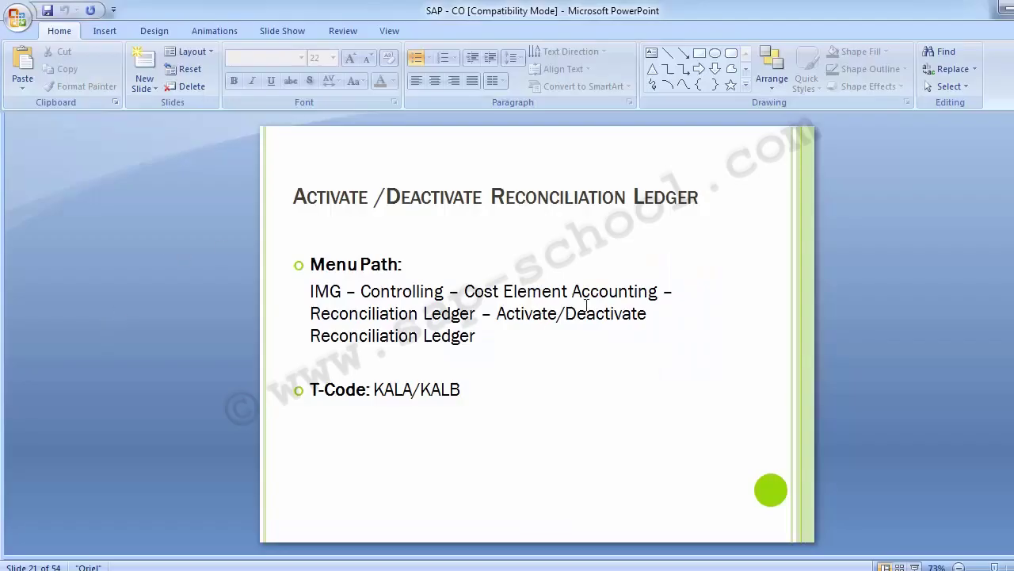
pyautogui.hotkey('alt', 'Tab')
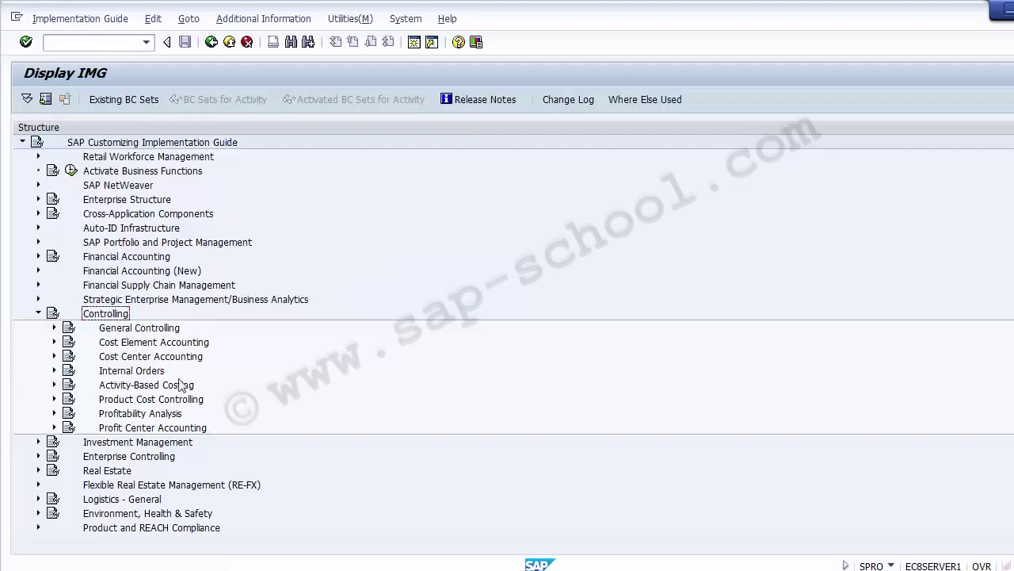
pyautogui.click(105, 342)
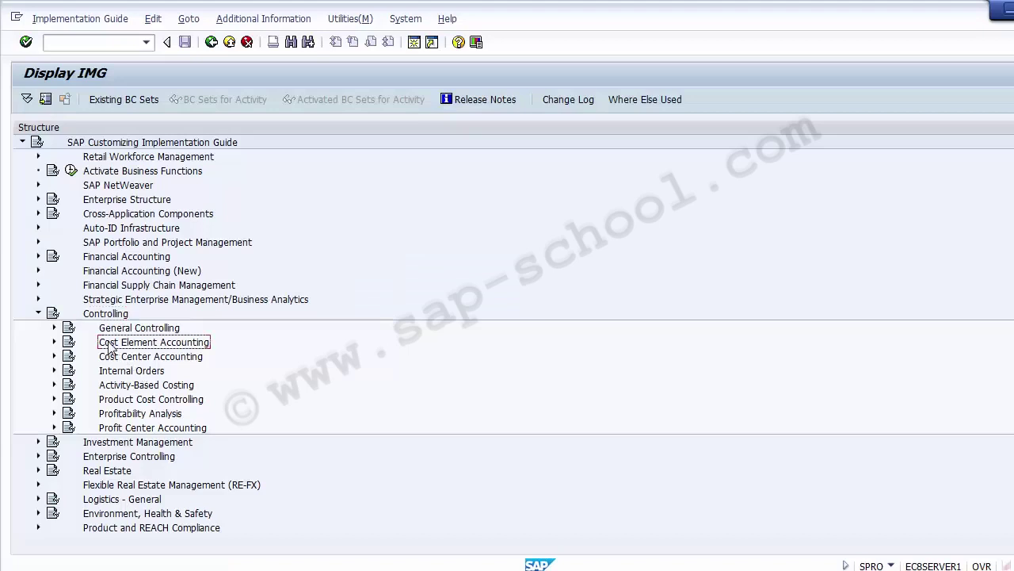
pyautogui.click(55, 342)
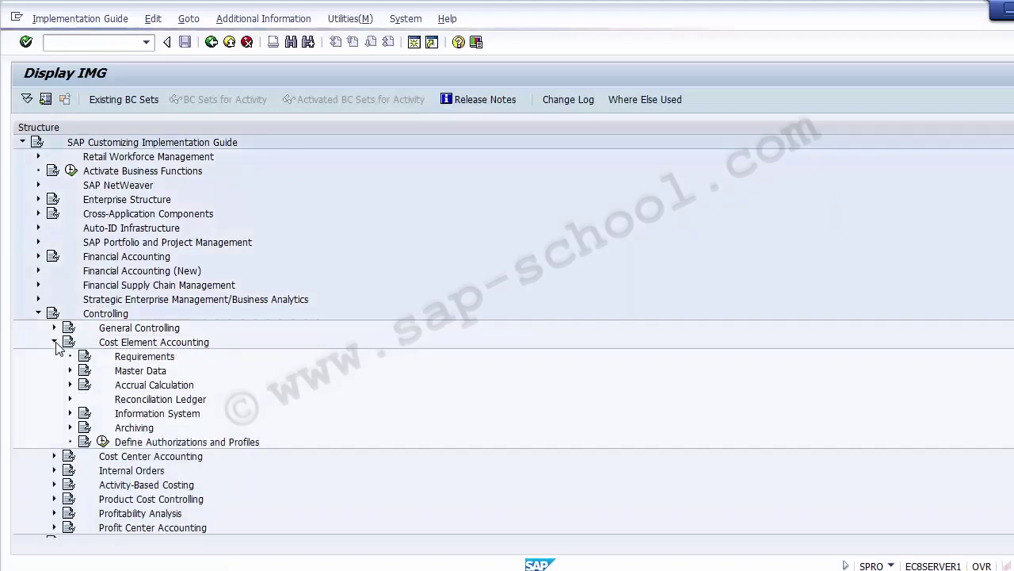
pyautogui.click(117, 399)
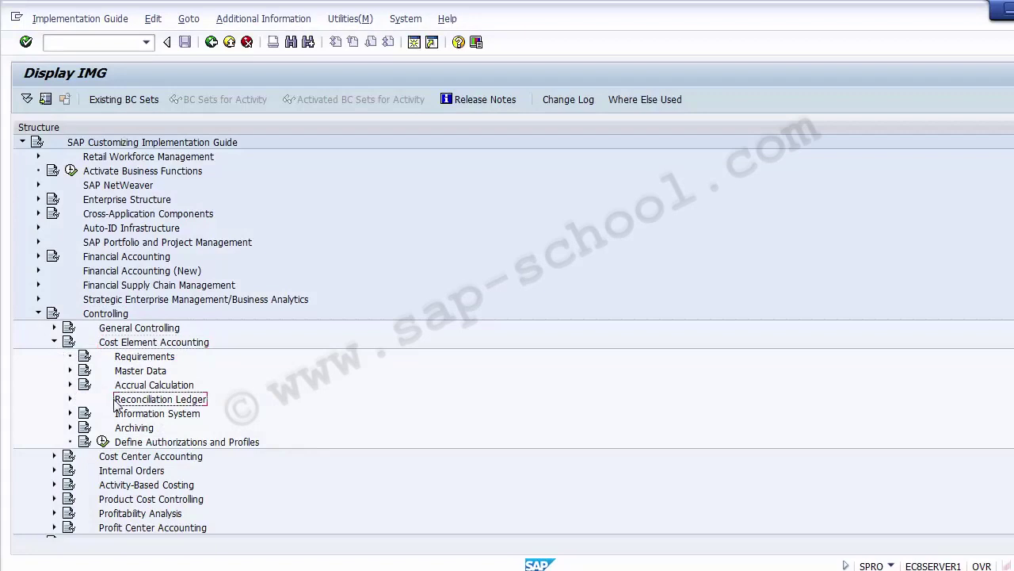
pyautogui.click(70, 399)
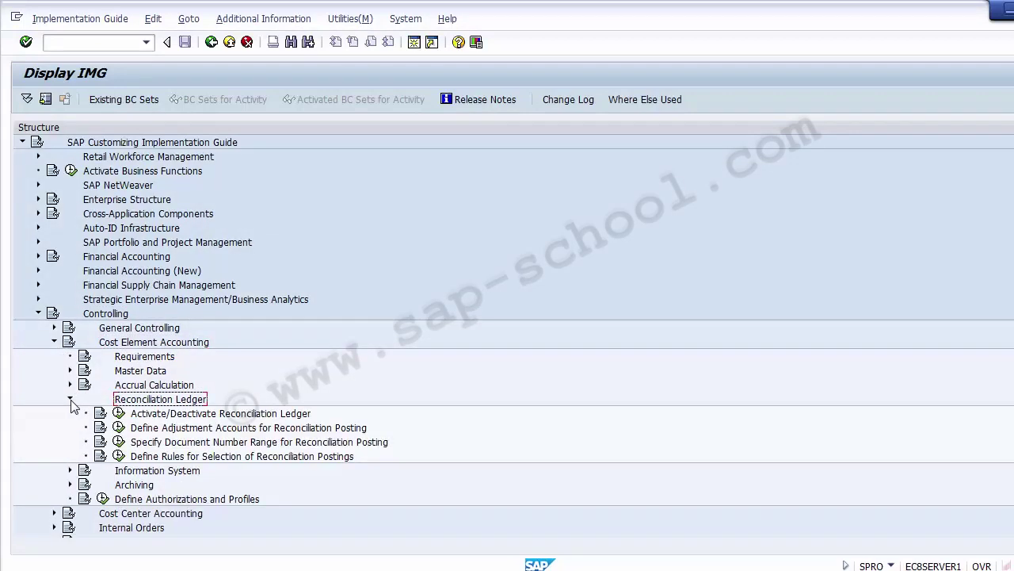
# - Execute the Activate/Deactivate Reconciliation Ledger activity and choose Activate Reconciliation Ledger
pyautogui.click(247, 414)
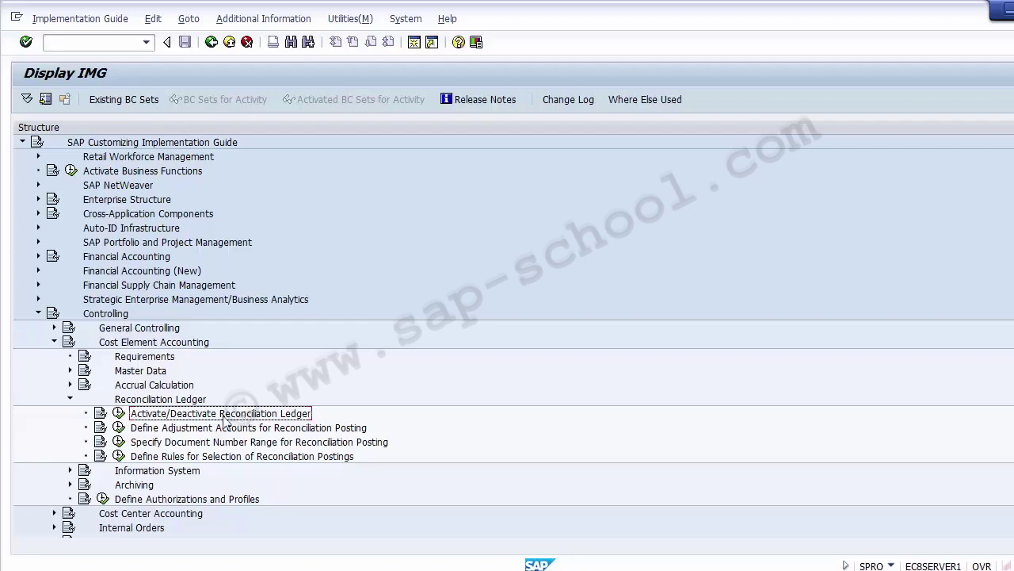
pyautogui.click(118, 415)
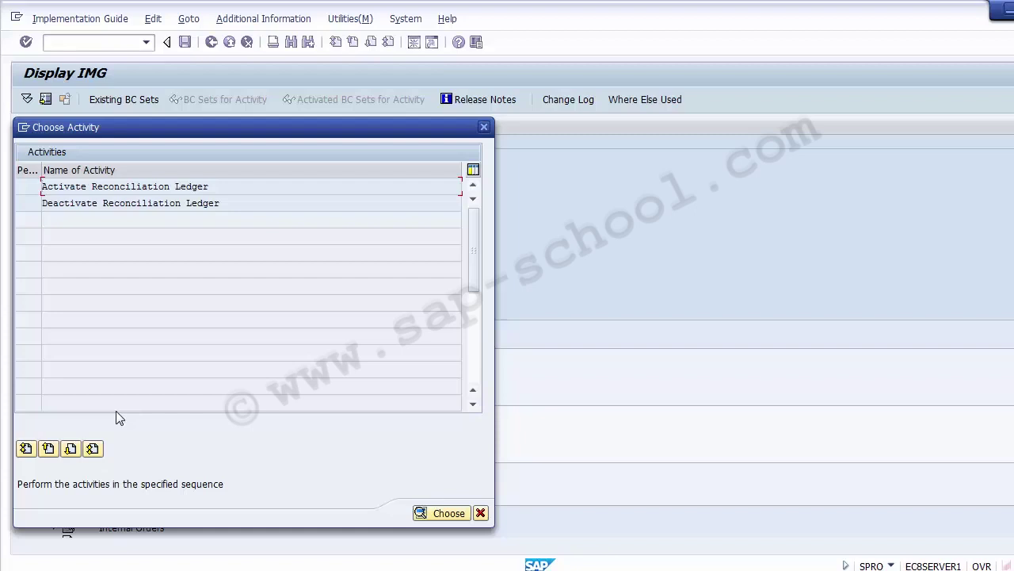
pyautogui.click(103, 188)
pyautogui.doubleClick(142, 186)
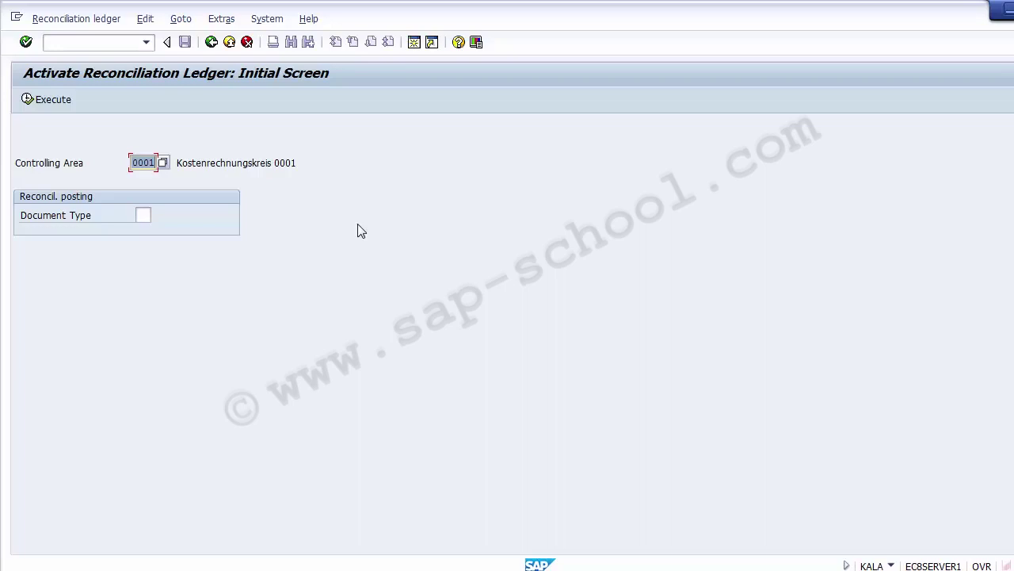
# - Replace the controlling area with Z100 for the reconciliation ledger activation
pyautogui.press('Delete')
pyautogui.write('Z100')
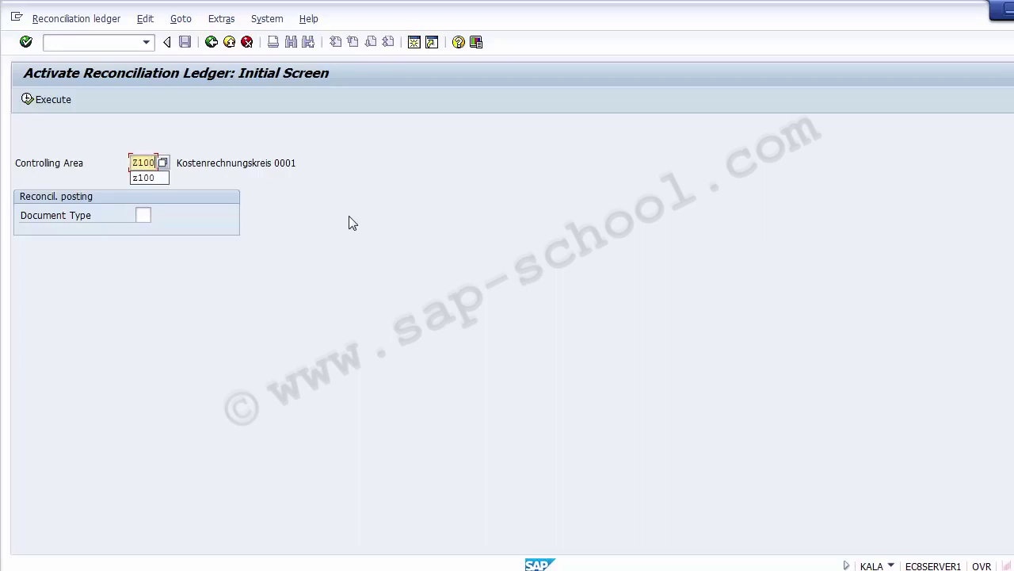
pyautogui.press('Escape')
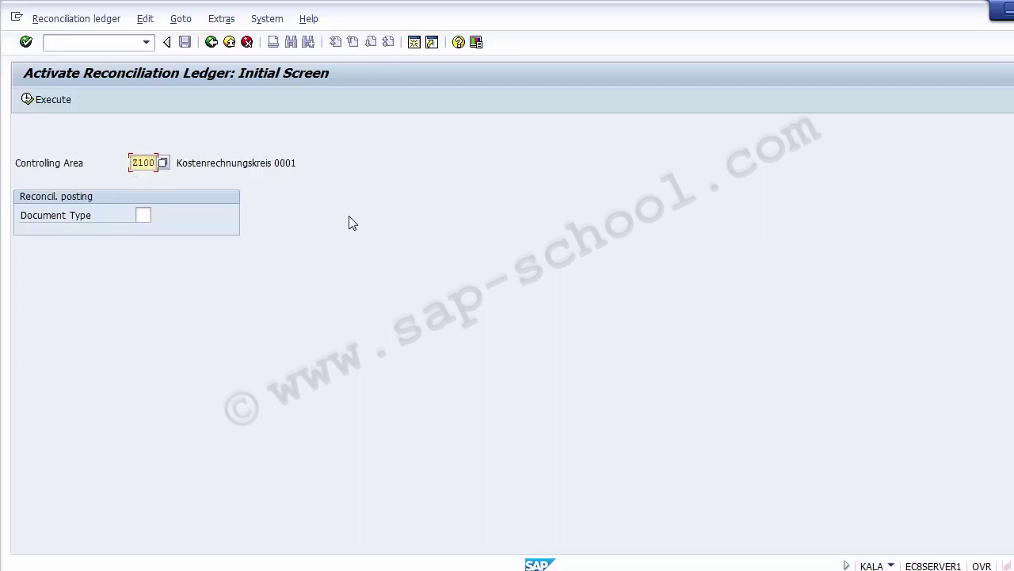
# - Choose SA (G/L account document) as the document type for reconciliation postings from the list of possible values
pyautogui.click(145, 215)
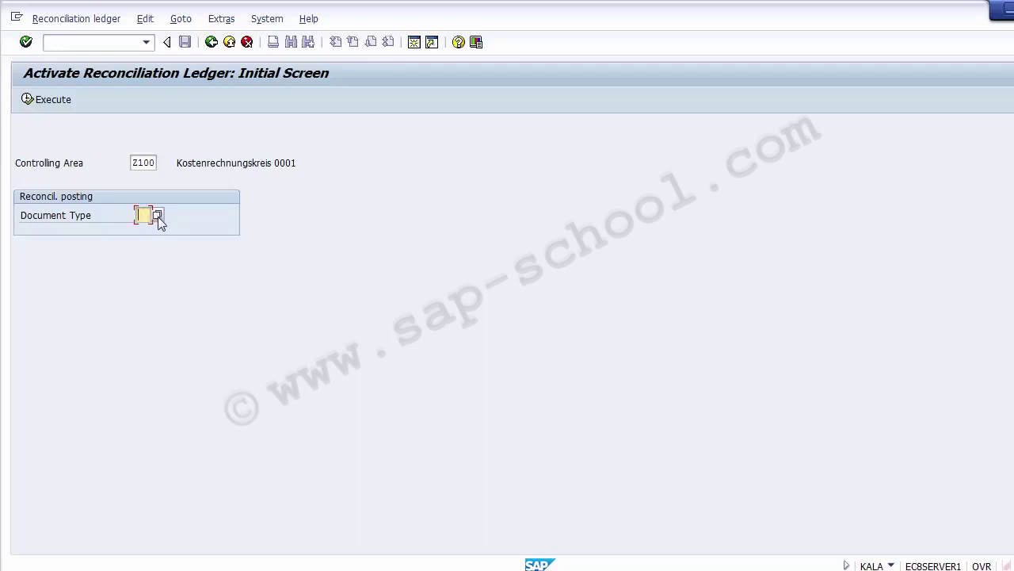
pyautogui.click(158, 216)
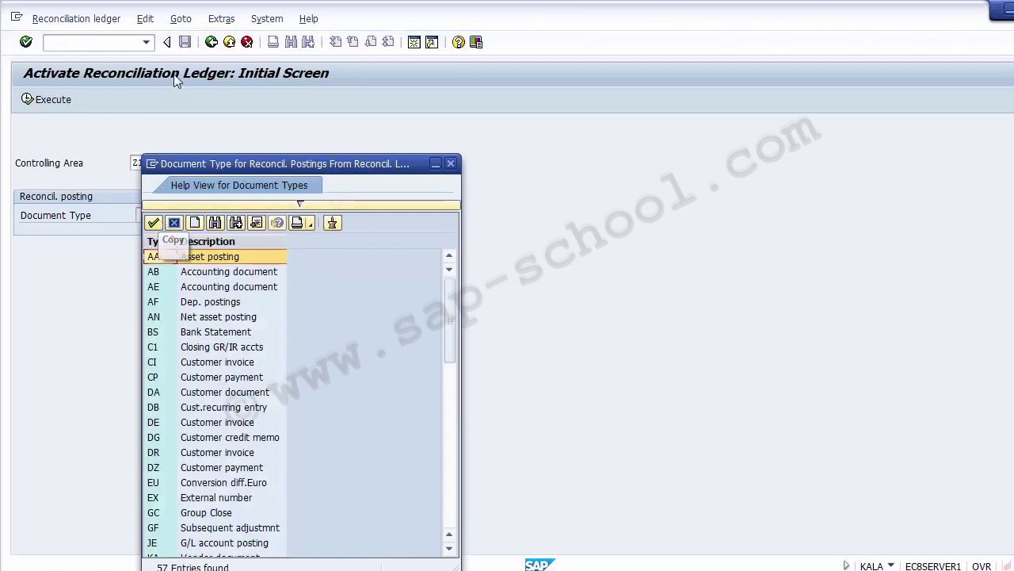
pyautogui.moveTo(238, 165); pyautogui.dragTo(200, 79)
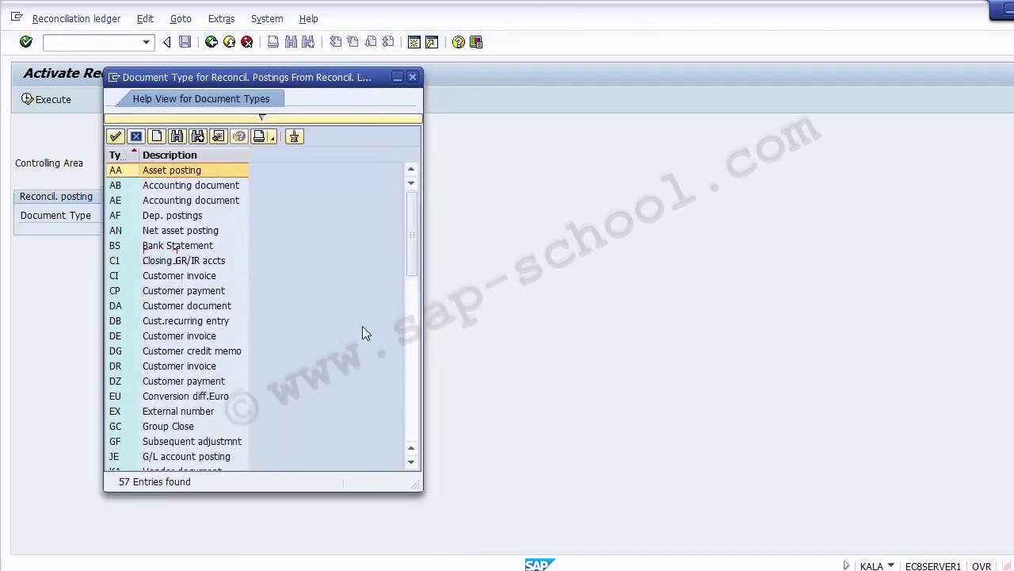
pyautogui.moveTo(409, 244); pyautogui.dragTo(409, 380)
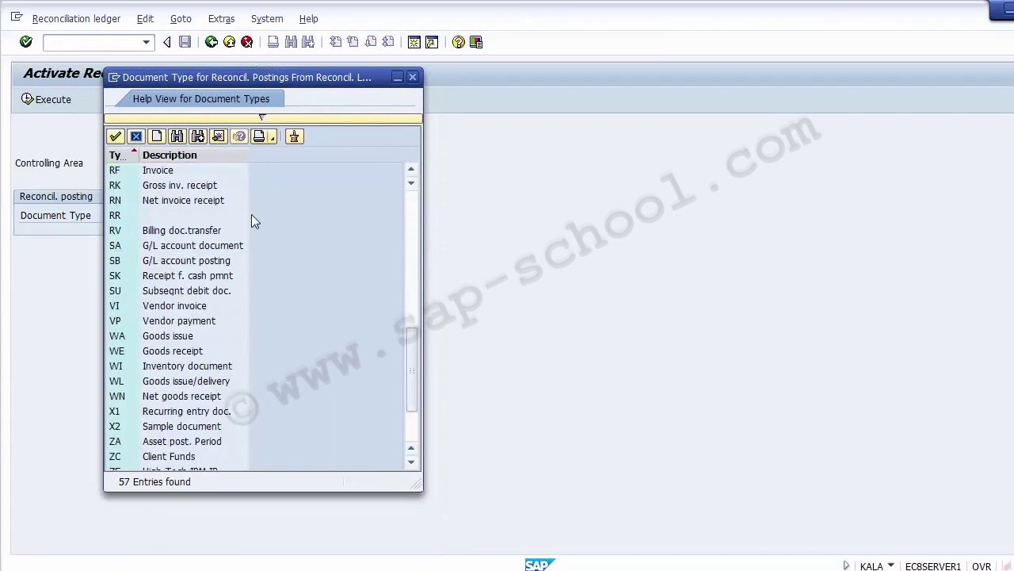
pyautogui.click(190, 248)
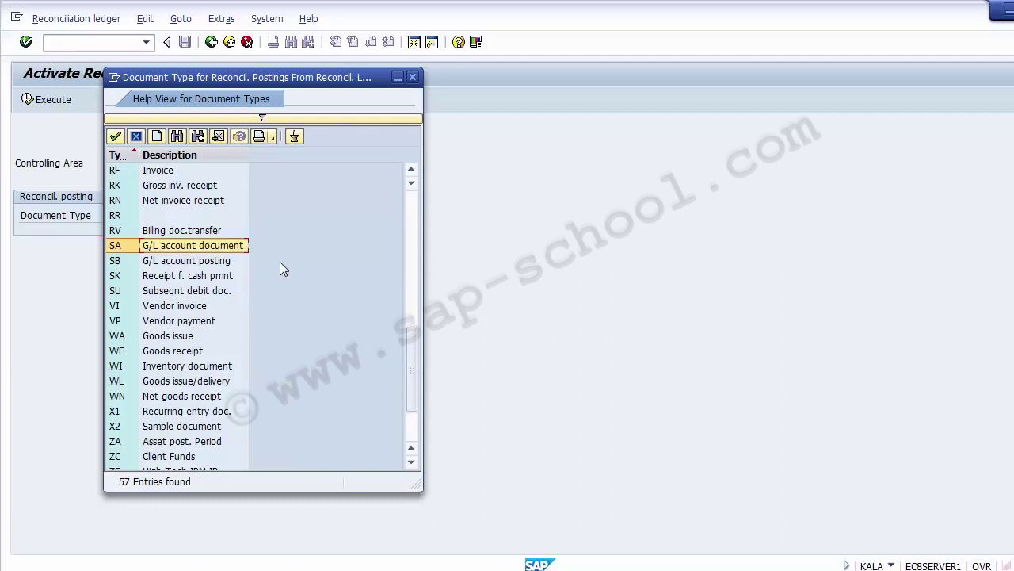
pyautogui.doubleClick(224, 250)
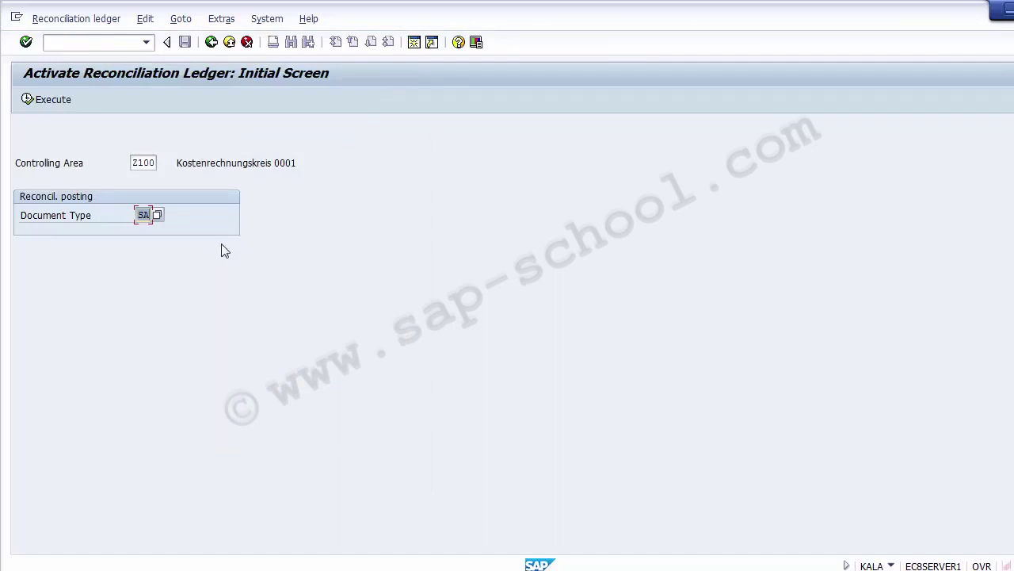
# - Try to activate the reconciliation ledger for controlling area Z100 with document type SA, and return to the IMG structure
pyautogui.click(146, 162)
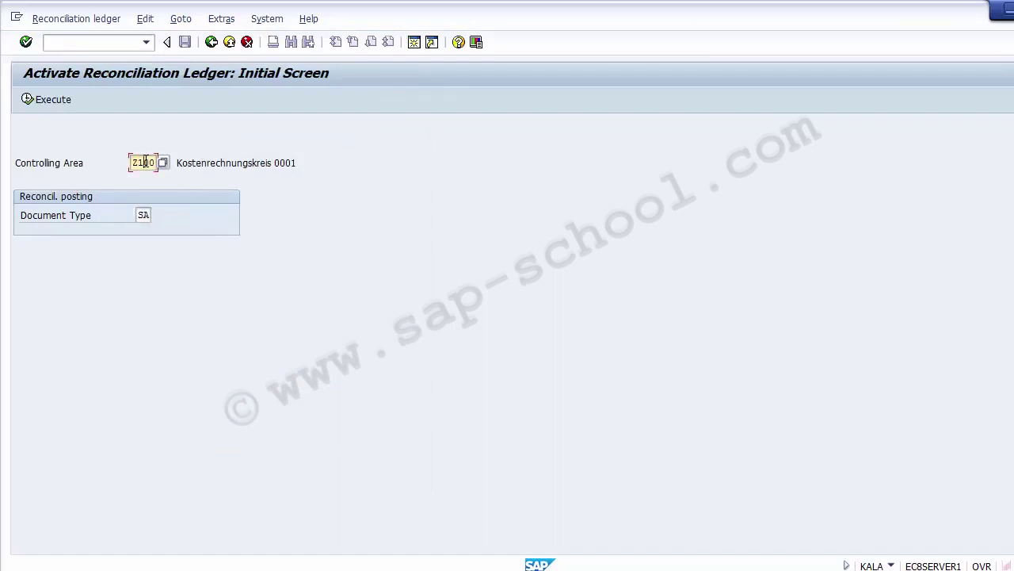
pyautogui.click(146, 216)
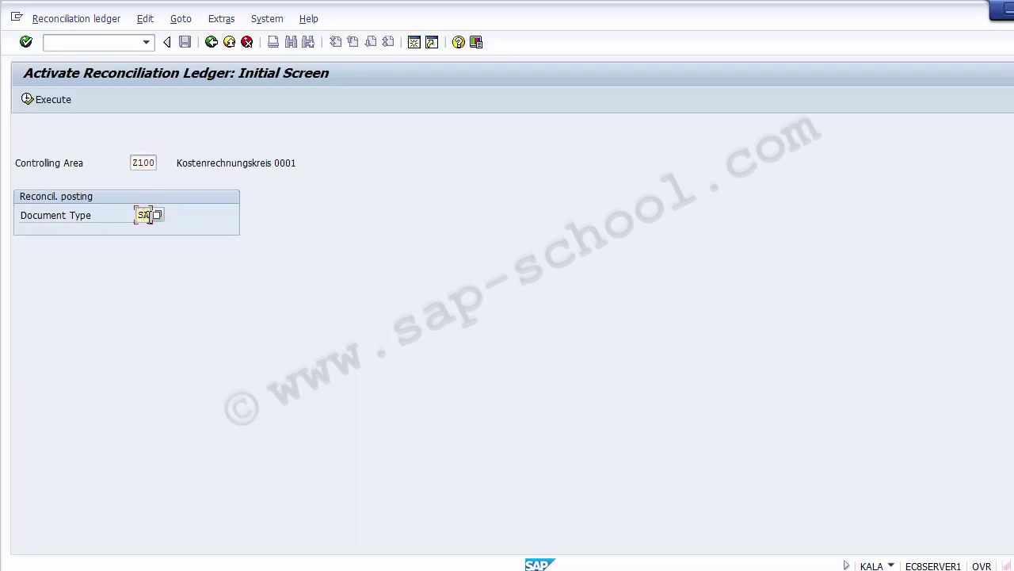
pyautogui.click(49, 102)
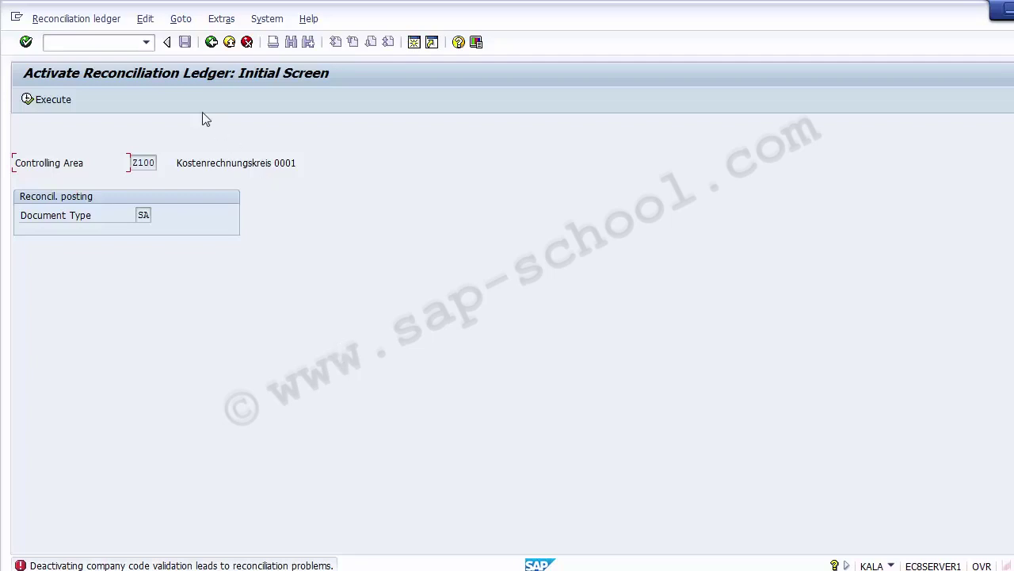
pyautogui.press('Return')
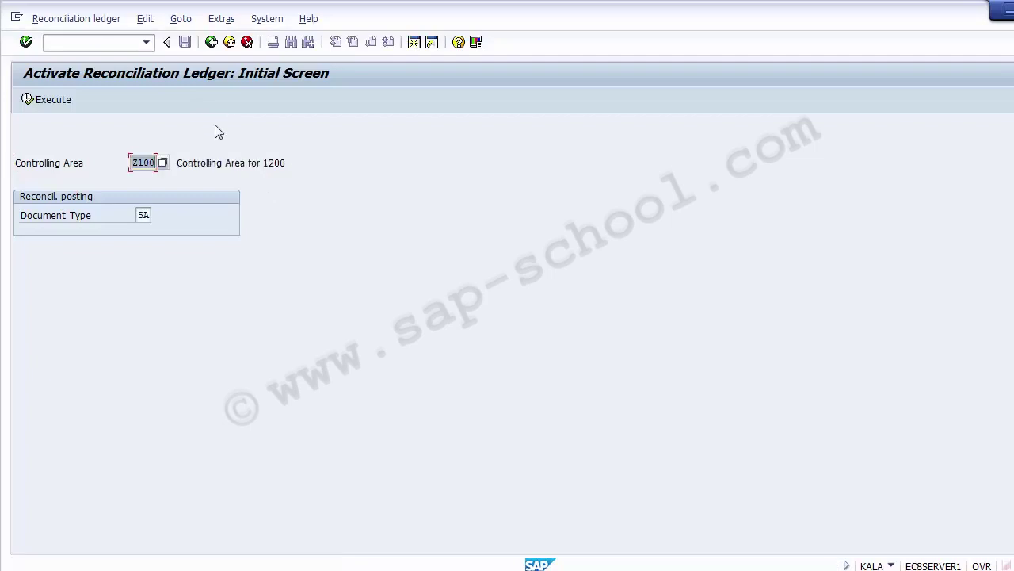
pyautogui.click(211, 43)
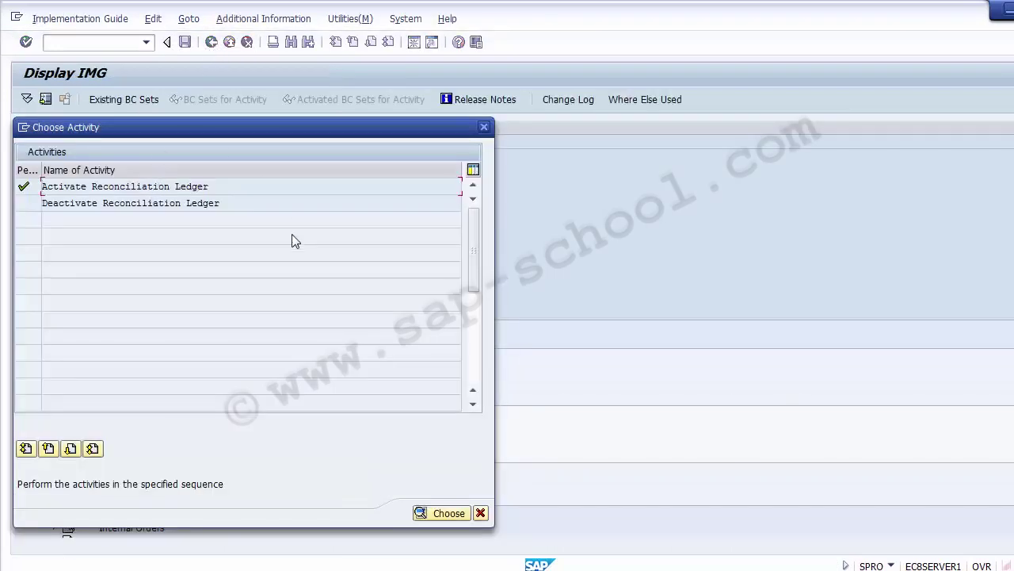
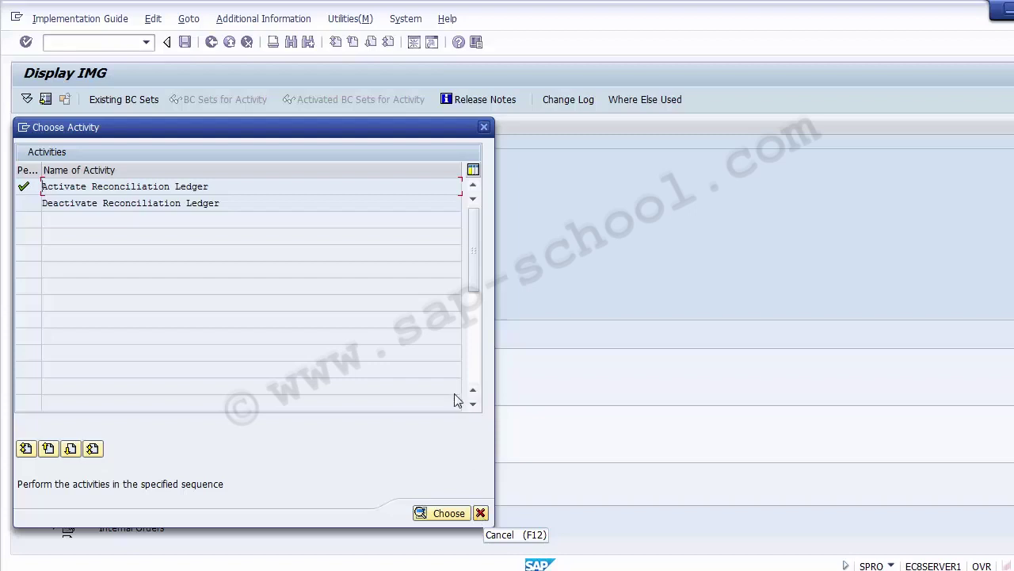
pyautogui.click(481, 514)
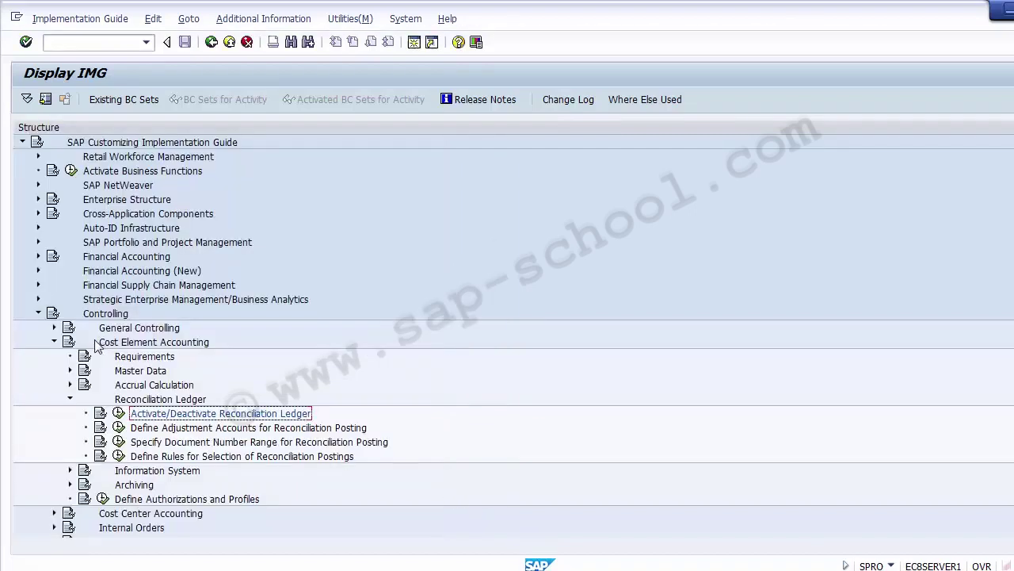
# - Execute the Maintain Controlling Area activity under General Controlling, Organization, and choose Maintain Controlling Area from the activities
pyautogui.click(54, 342)
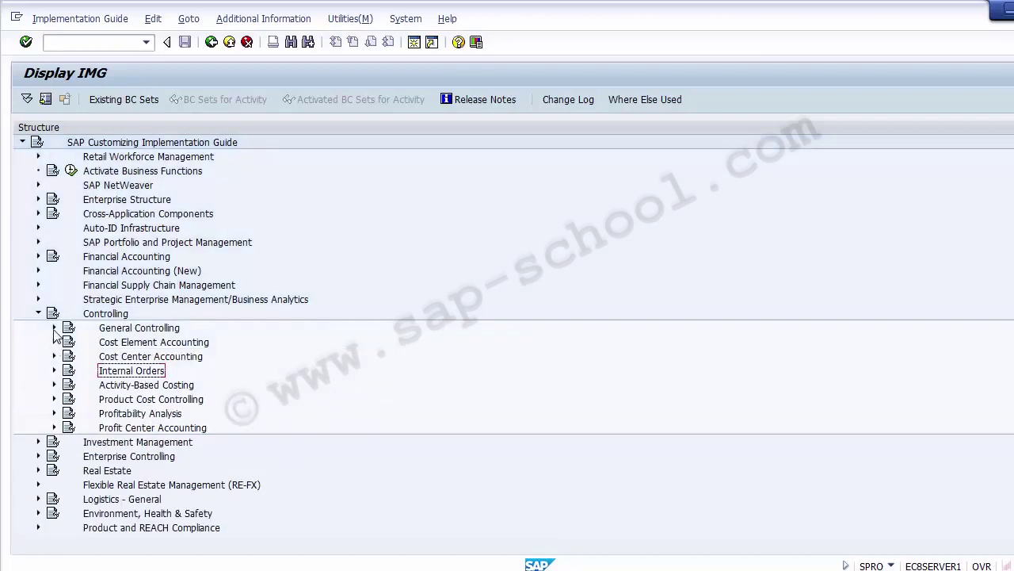
pyautogui.click(106, 313)
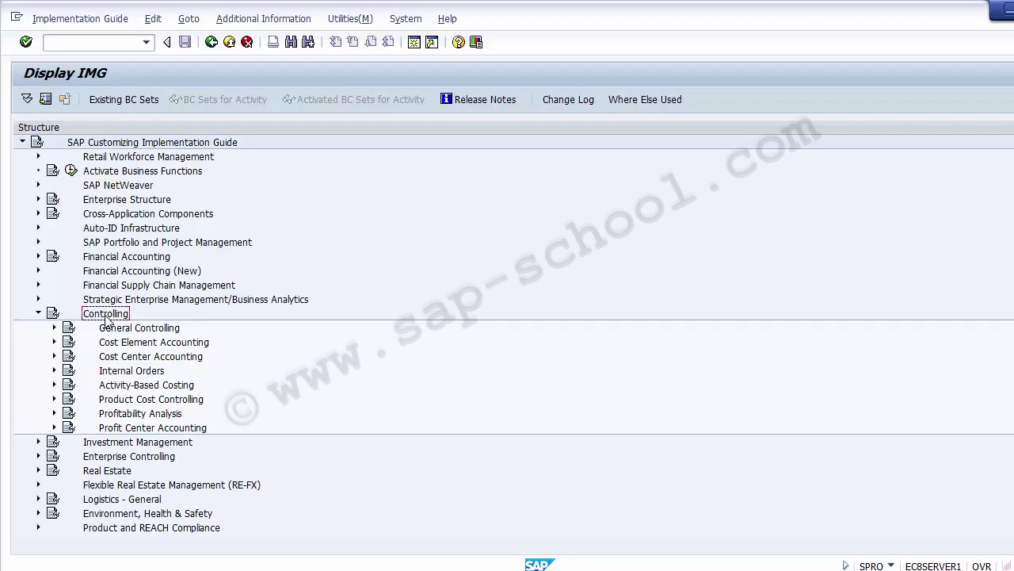
pyautogui.click(106, 328)
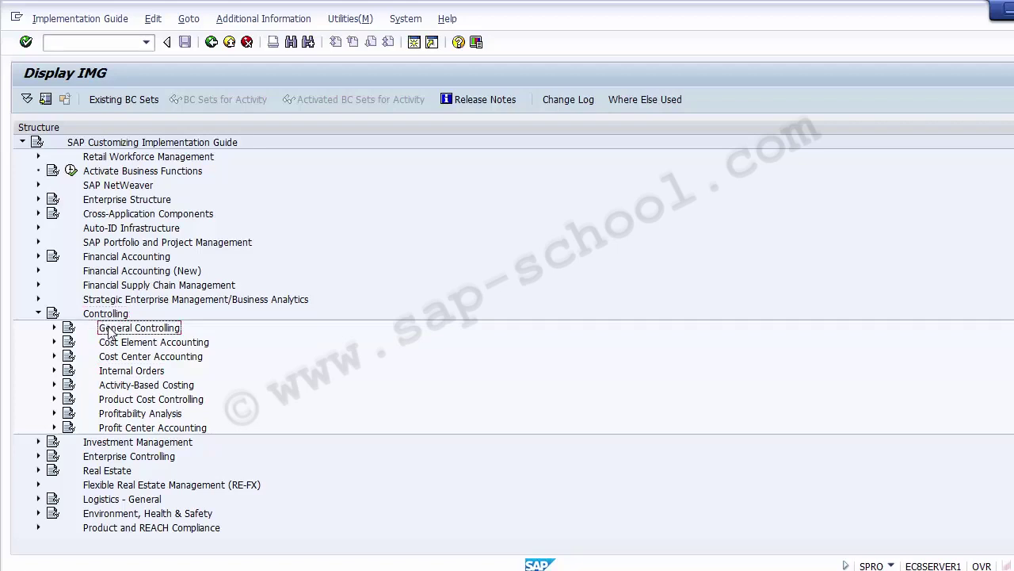
pyautogui.click(54, 327)
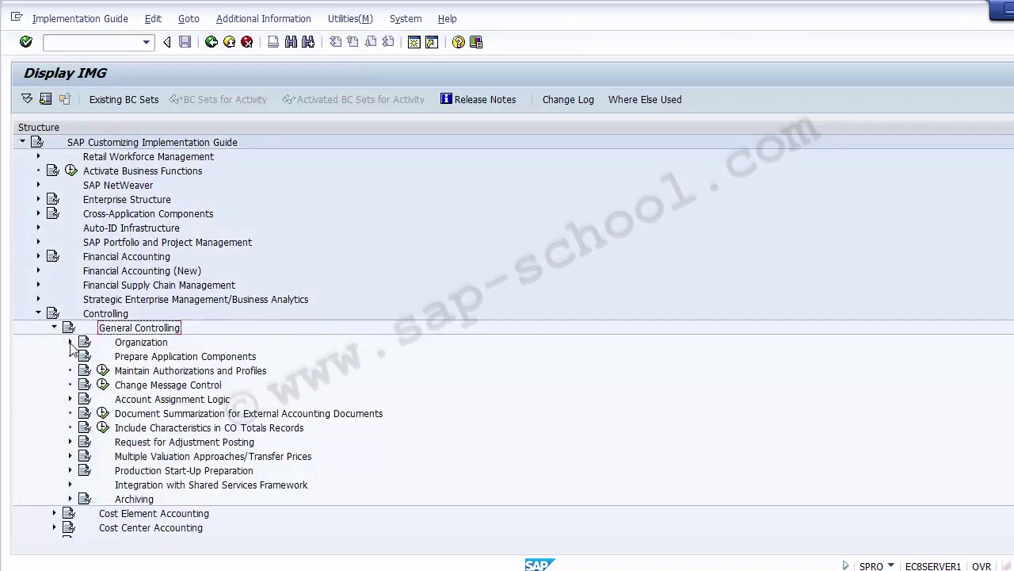
pyautogui.click(70, 342)
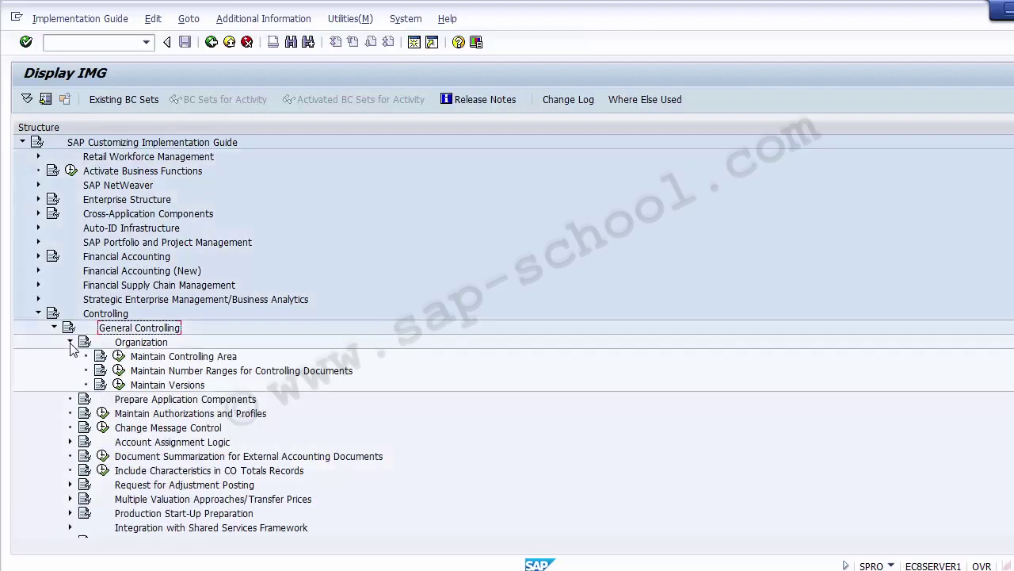
pyautogui.click(149, 358)
pyautogui.click(119, 357)
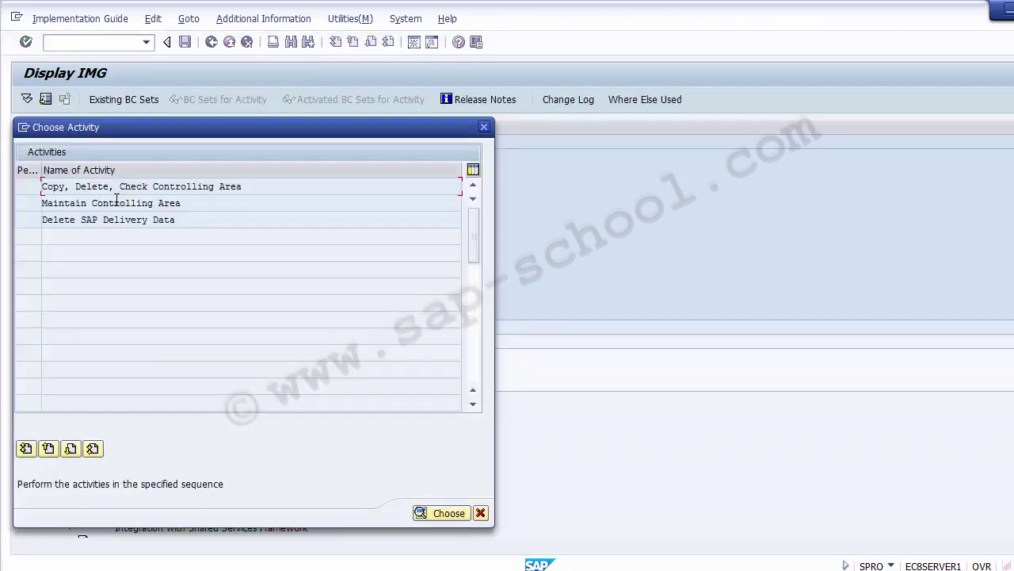
pyautogui.click(115, 202)
pyautogui.doubleClick(115, 203)
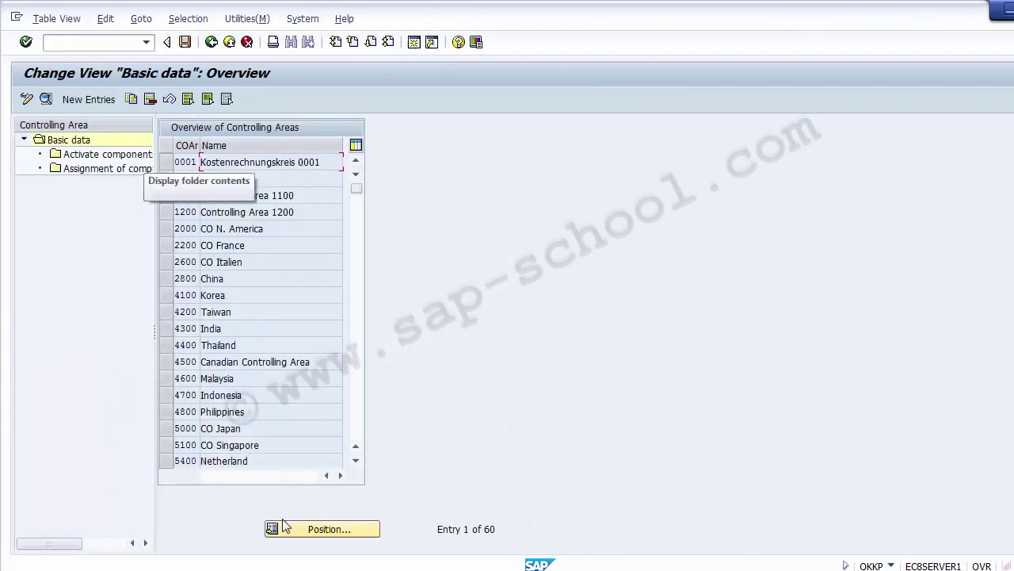
# - Find controlling area Z100 in the overview of controlling areas and open its basic data details
pyautogui.click(302, 531)
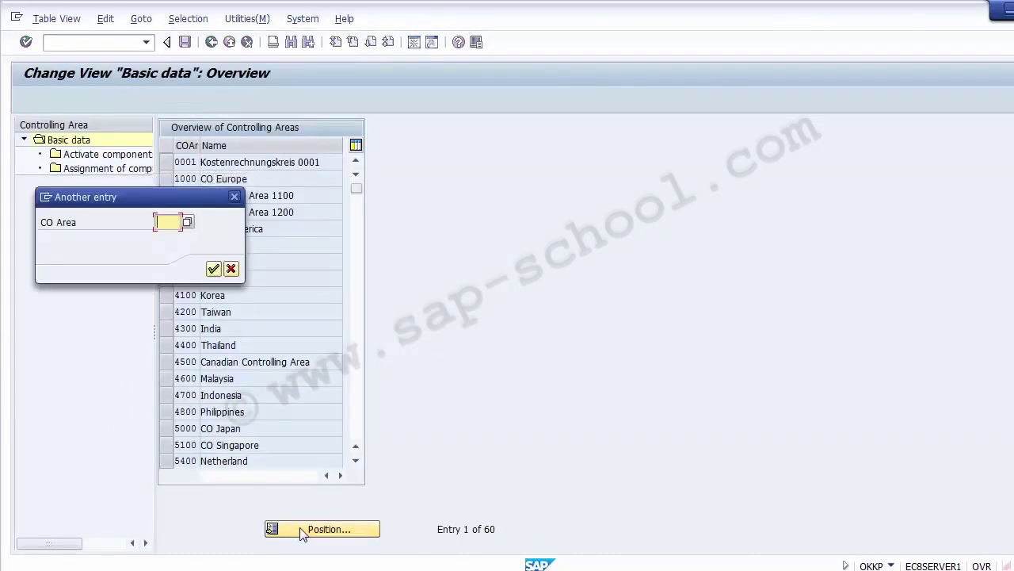
pyautogui.write('Z100')
pyautogui.press('Return')
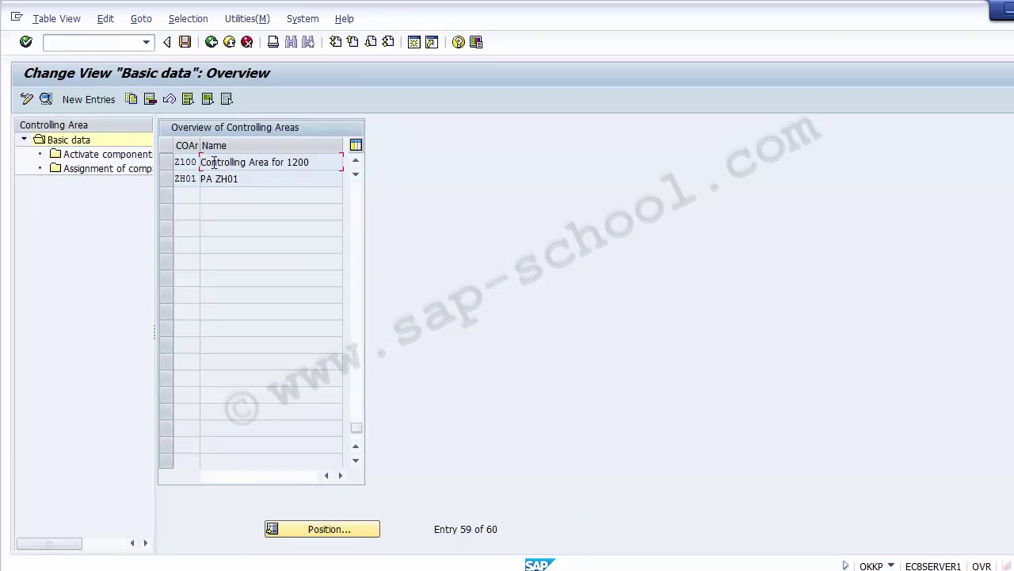
pyautogui.doubleClick(215, 162)
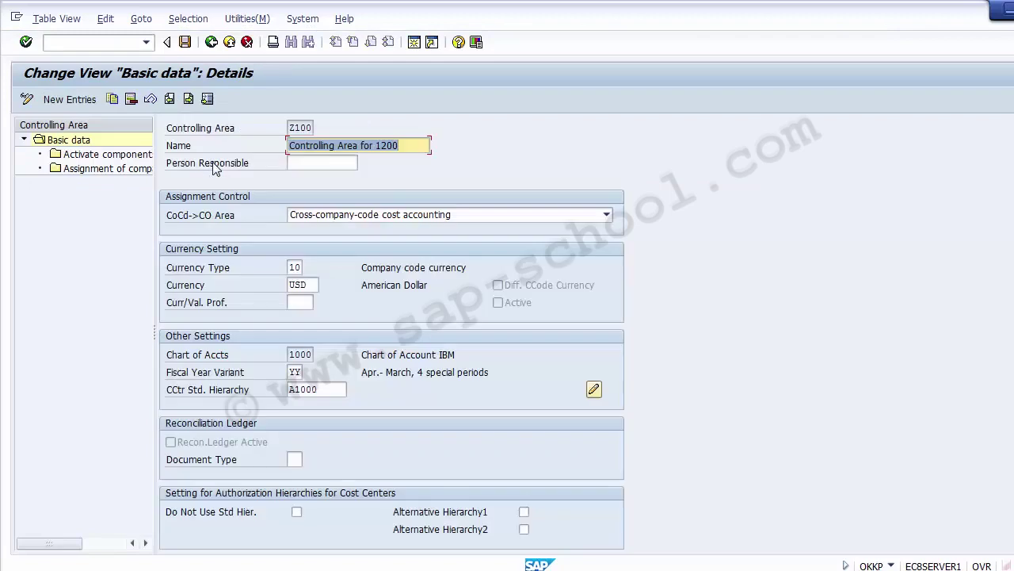
# - Set the reconciliation ledger document type to SA and save the change in the FICO Configurations customizing request
pyautogui.click(301, 460)
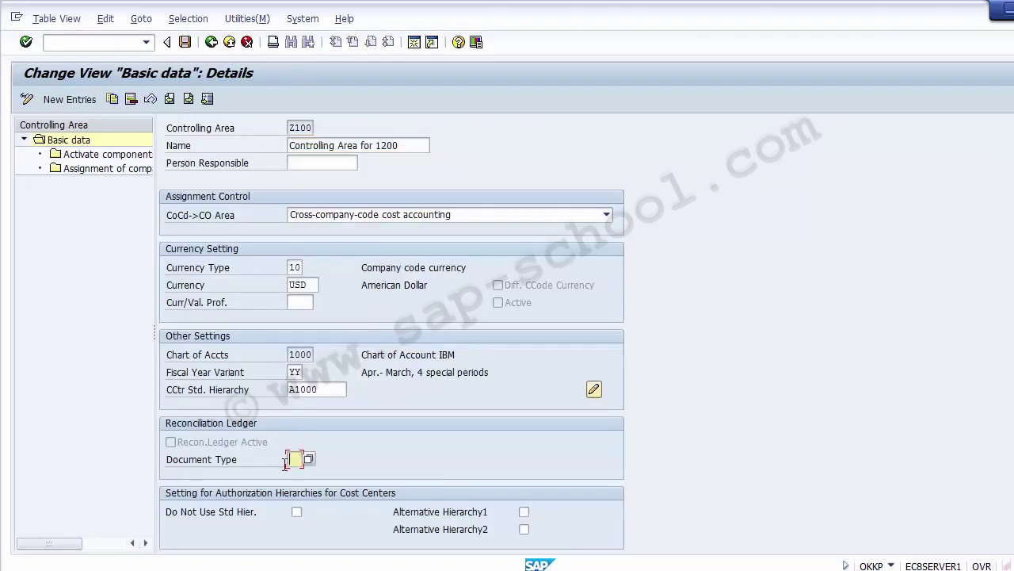
pyautogui.click(194, 449)
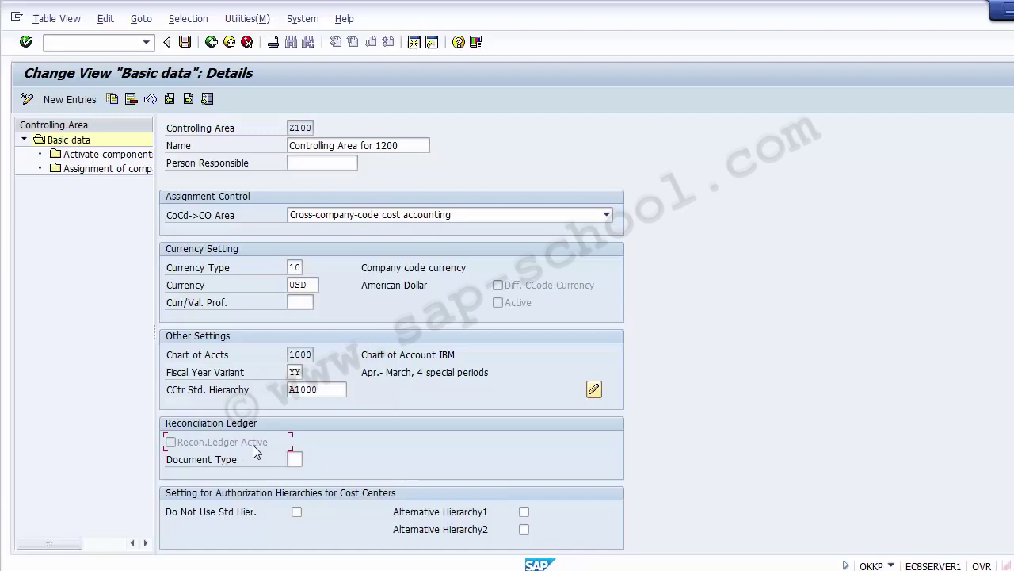
pyautogui.click(300, 464)
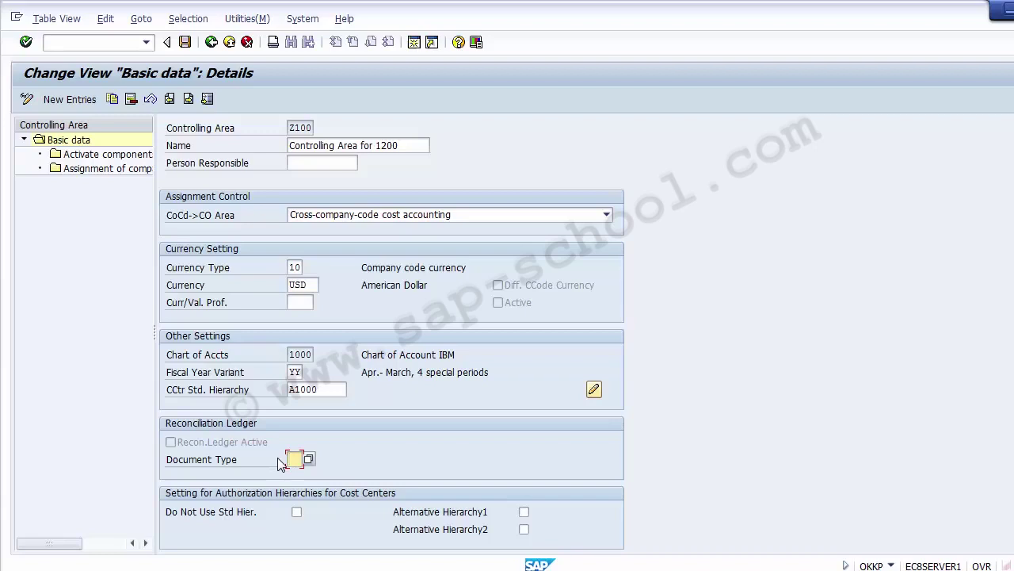
pyautogui.write('SA')
pyautogui.click(184, 43)
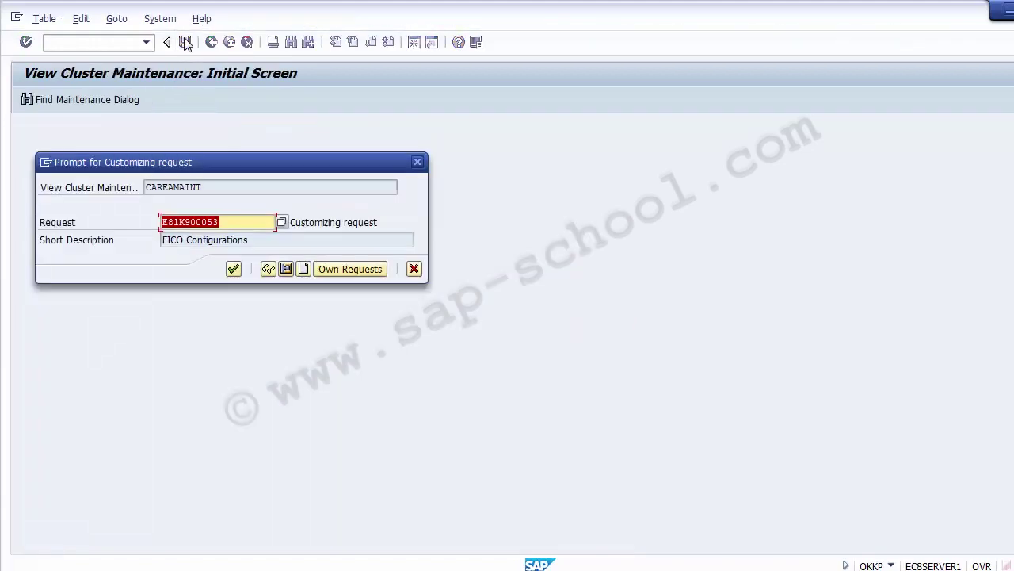
pyautogui.click(233, 268)
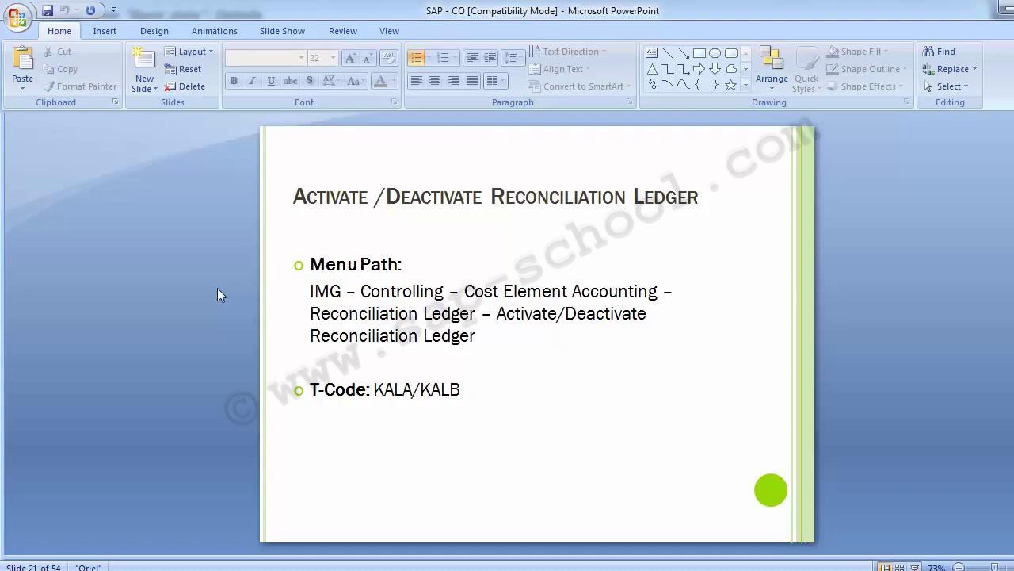
# - View the PowerPoint slide on defining adjustment accounts for reconciliation posting, and switch back to SAP
pyautogui.scroll(-1, 115, 343)
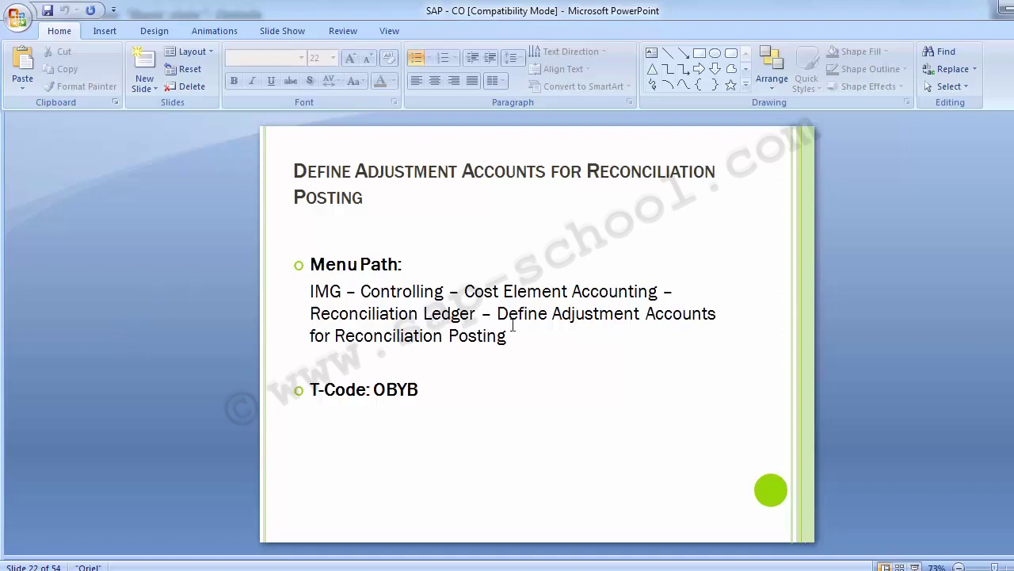
pyautogui.moveTo(464, 564)
pyautogui.click(533, 524)
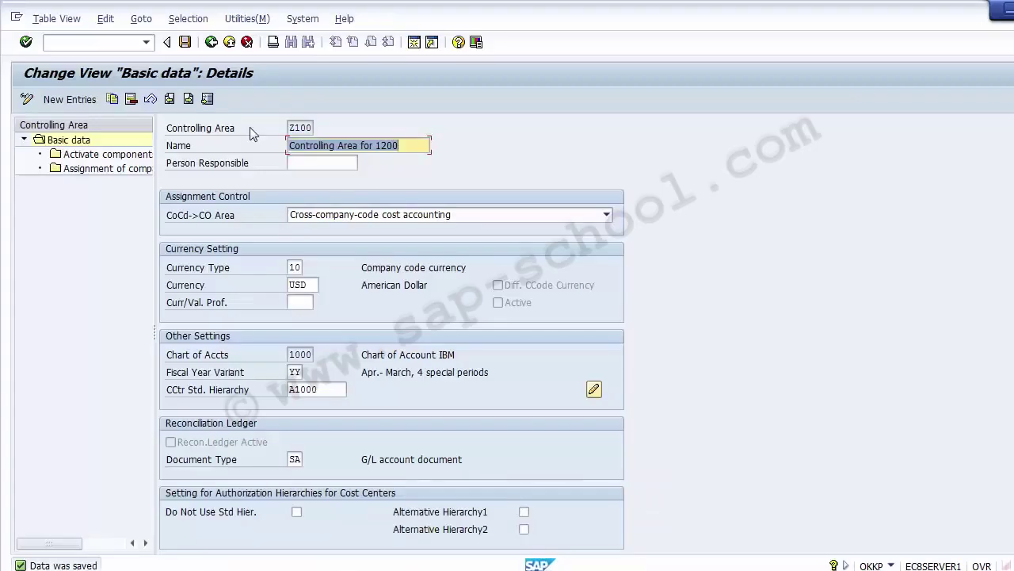
# - Leave the controlling area maintenance and return to the IMG structure
pyautogui.click(211, 41)
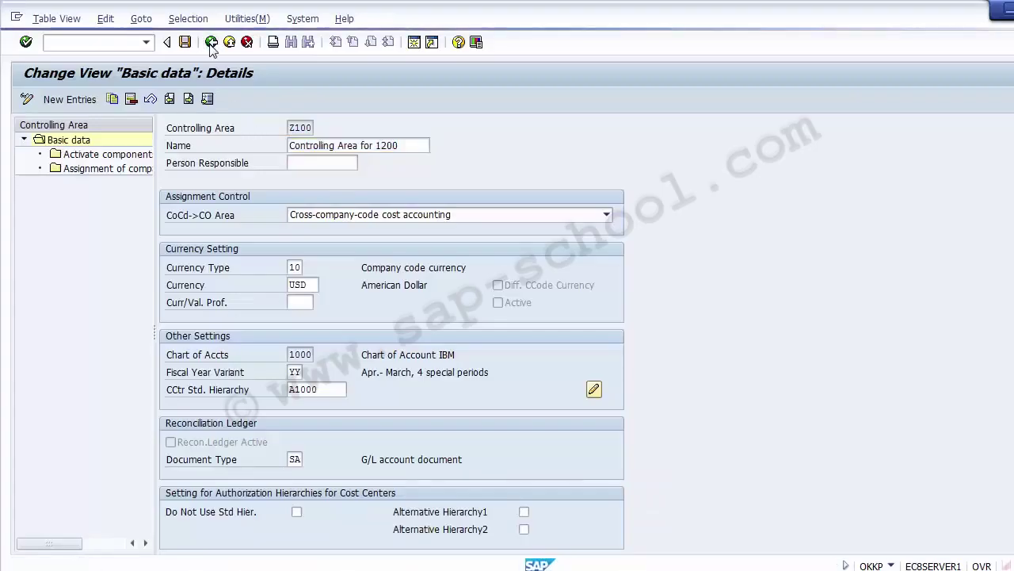
pyautogui.click(210, 42)
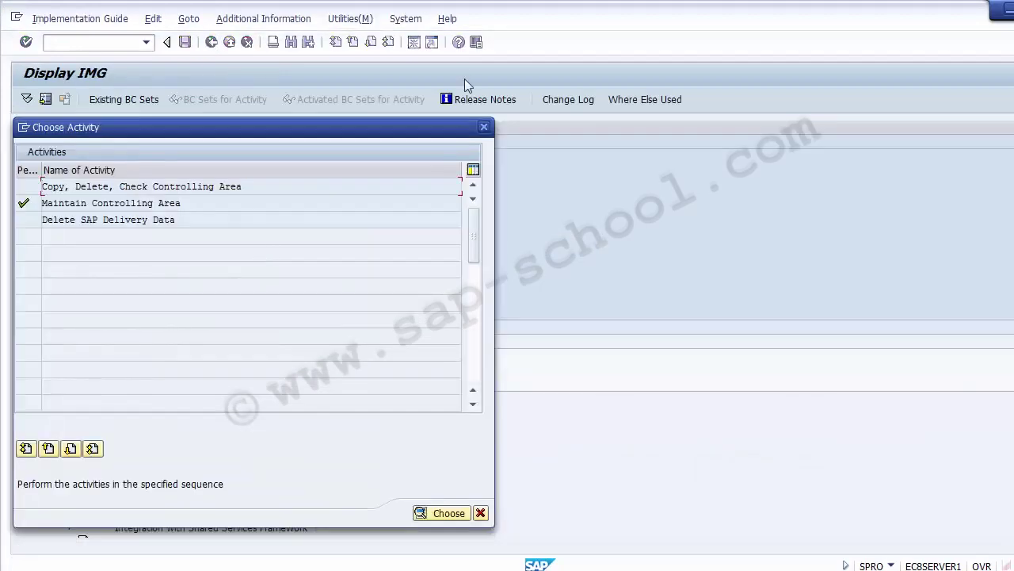
pyautogui.click(483, 127)
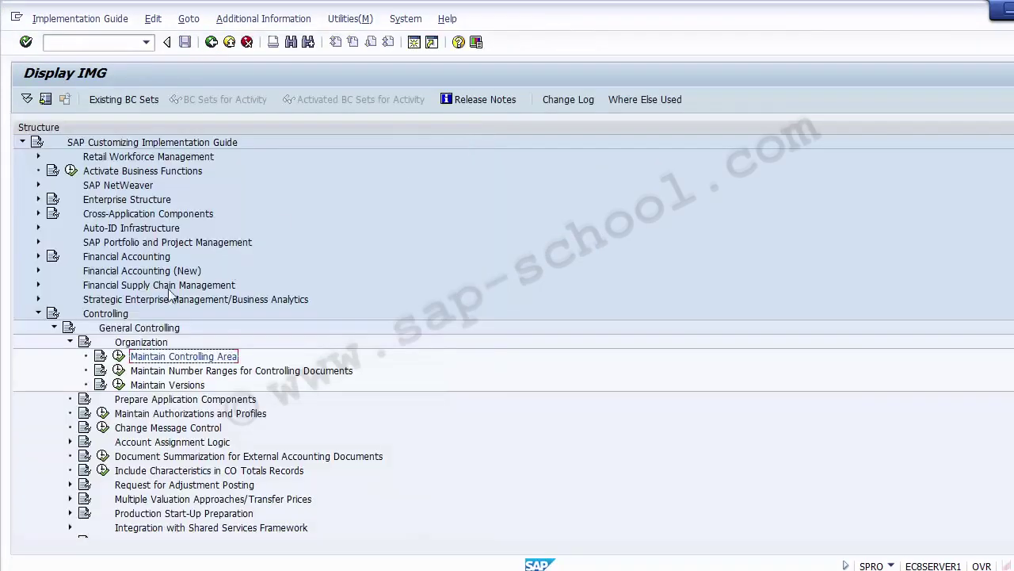
# - Collapse General Controlling and select Define Adjustment Accounts for Reconciliation Posting under Cost Element Accounting, Reconciliation Ledger
pyautogui.click(70, 342)
pyautogui.click(54, 328)
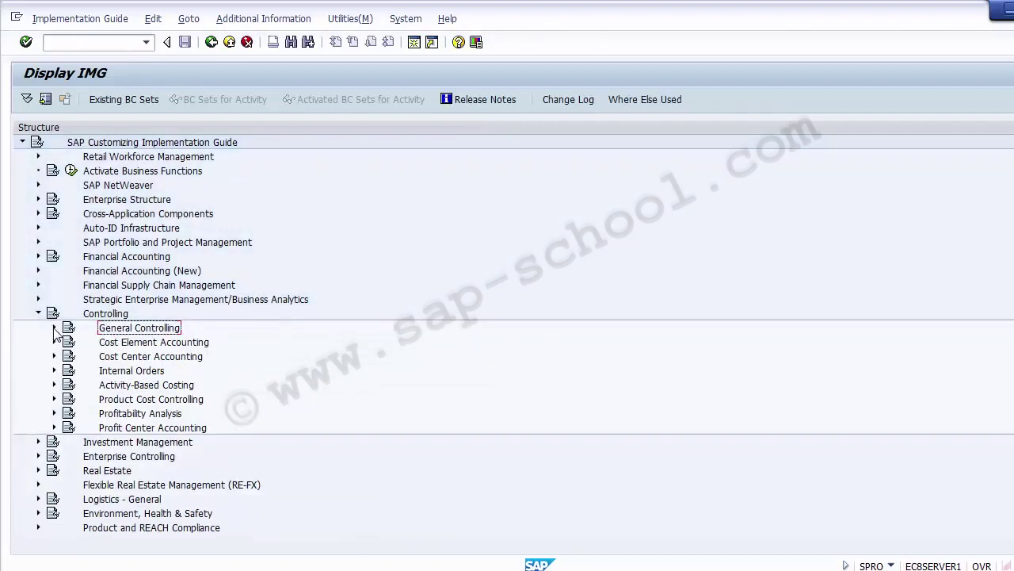
pyautogui.press('Down')
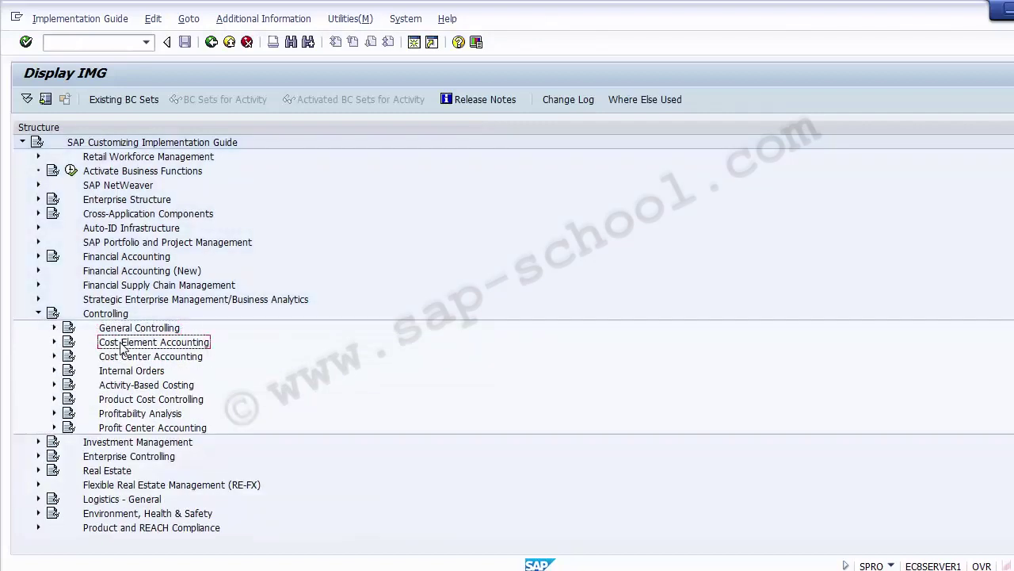
pyautogui.click(54, 342)
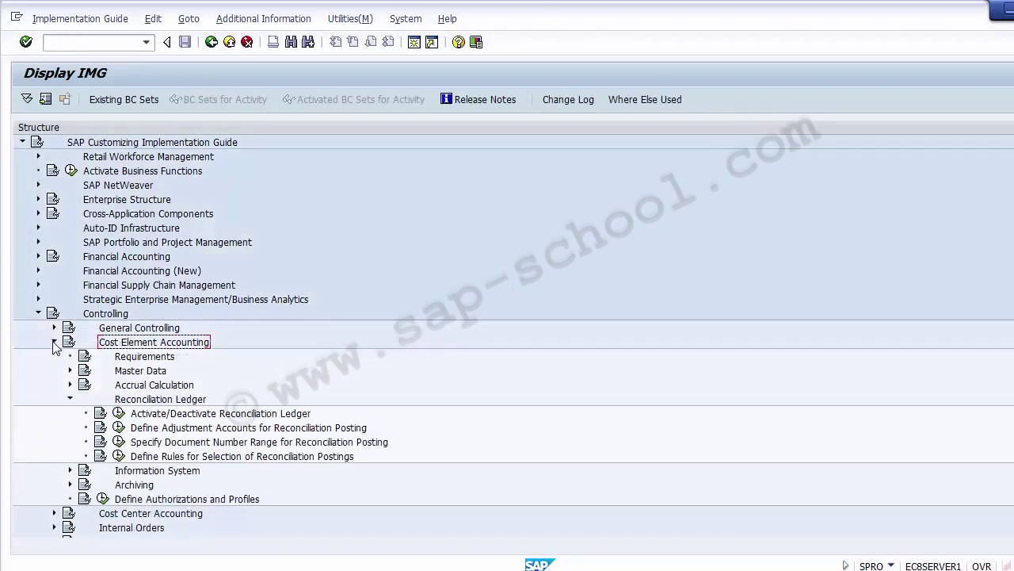
pyautogui.click(123, 401)
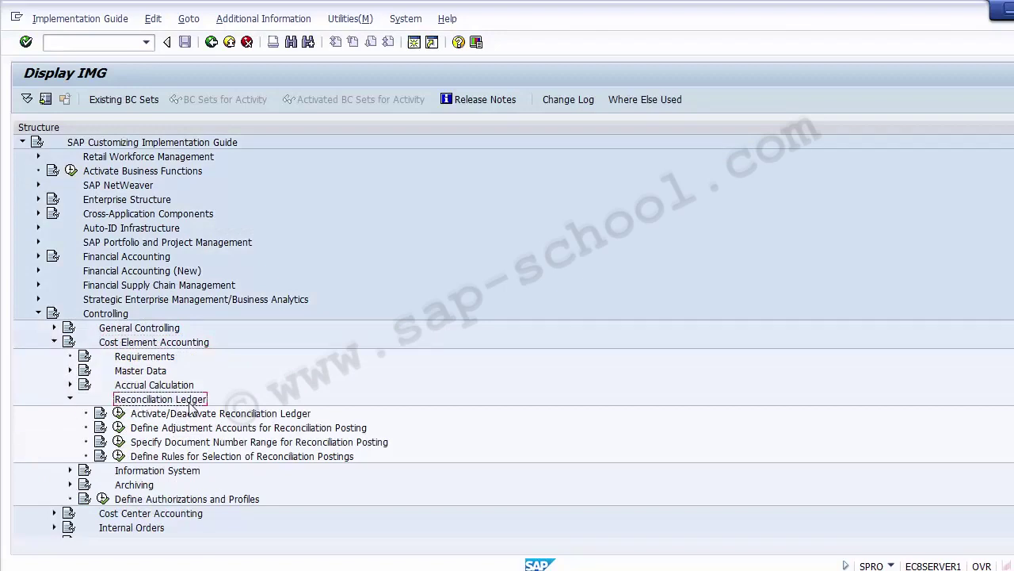
pyautogui.click(187, 431)
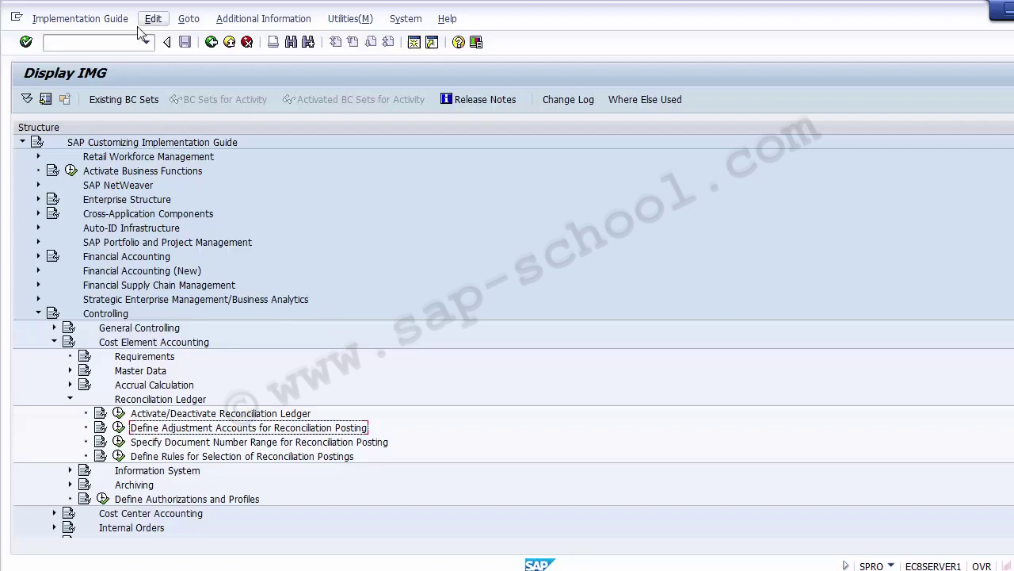
# - Open transaction FS00 in a new session to edit G/L accounts centrally
pyautogui.click(111, 42)
pyautogui.write('/oFS00')
pyautogui.press('Return')
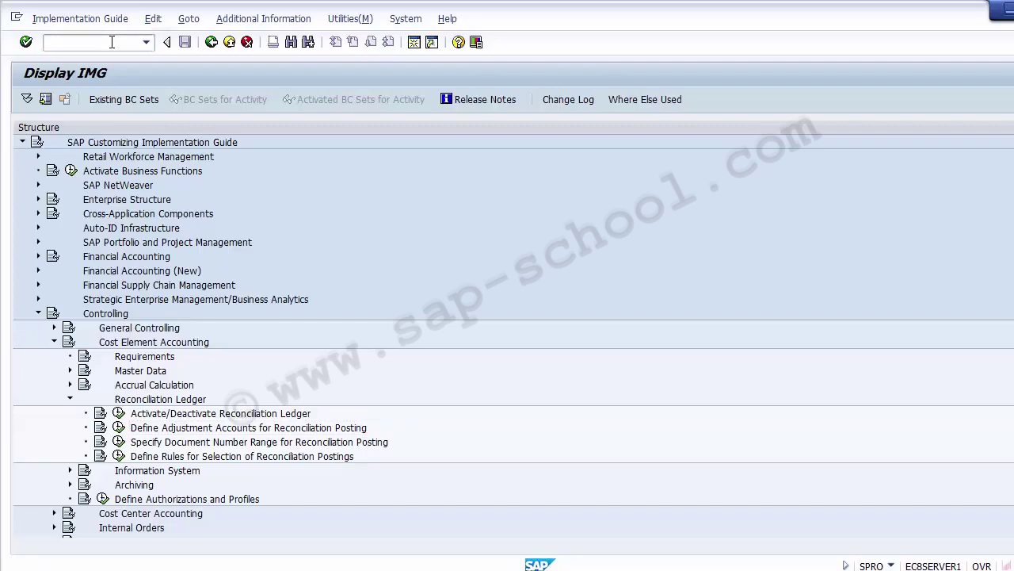
pyautogui.press('Delete')
pyautogui.press('Down')
pyautogui.press('Down')
pyautogui.press('Down')
pyautogui.press('Down')
pyautogui.press('Return')
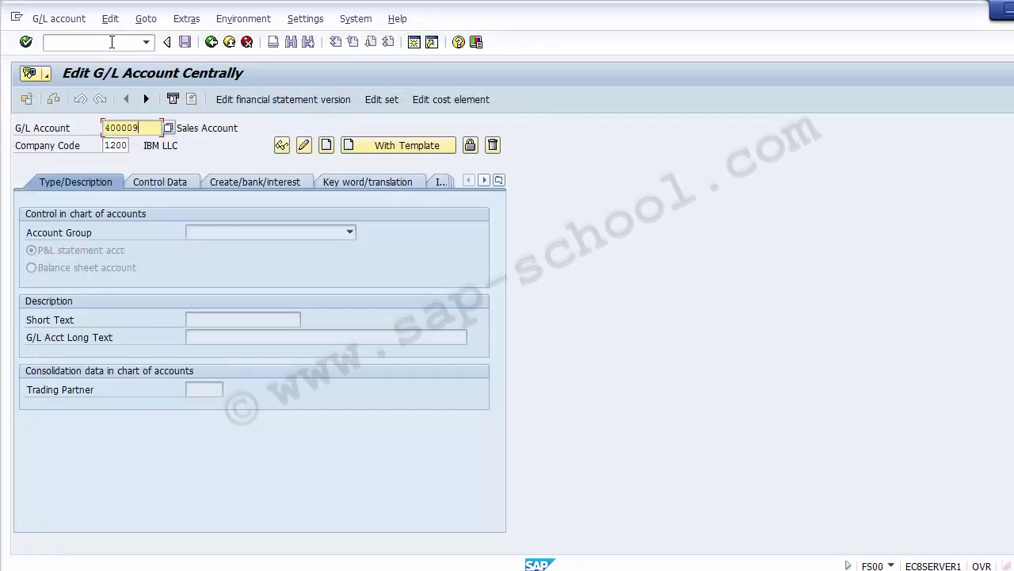
# - Change the G/L account to 400010 for company code 1200
pyautogui.press('BackSpace')
pyautogui.press('BackSpace')
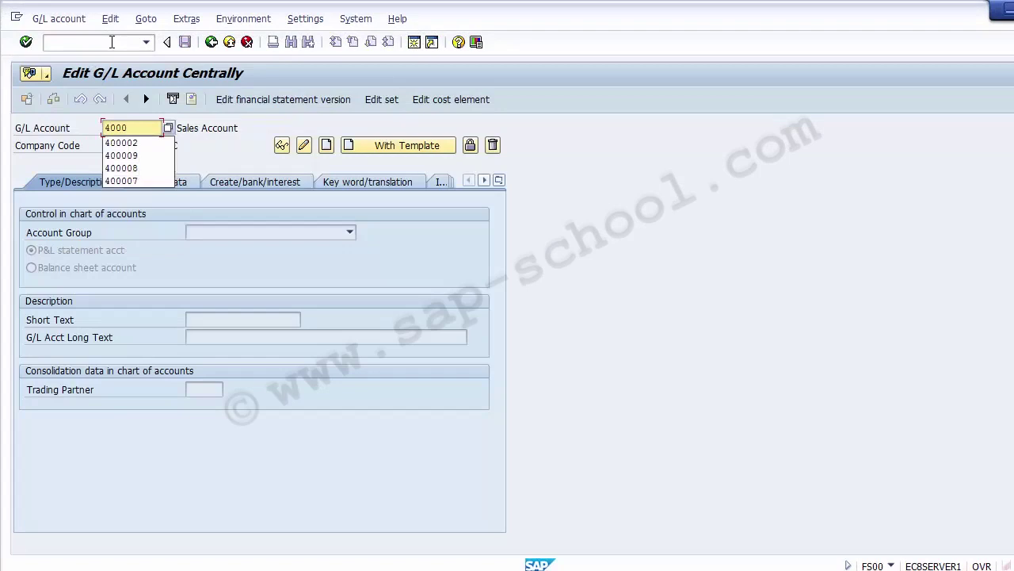
pyautogui.write('10')
pyautogui.press('Return')
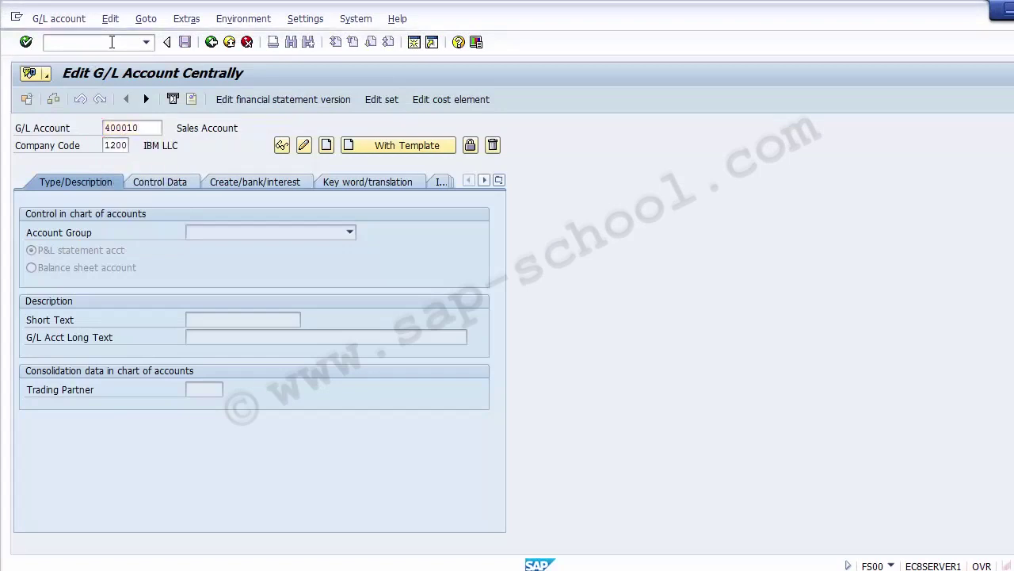
pyautogui.press('Return')
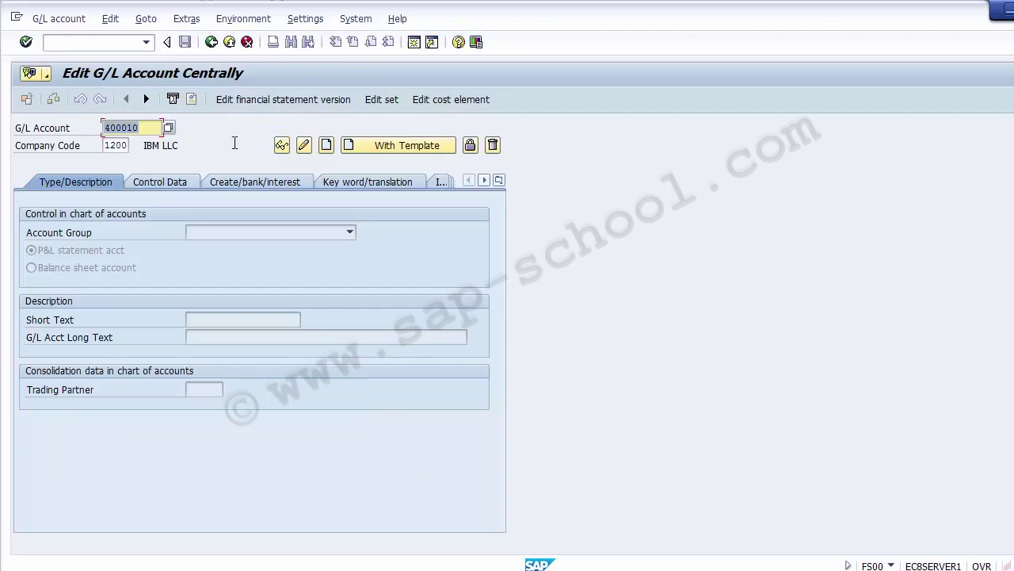
pyautogui.click(153, 126)
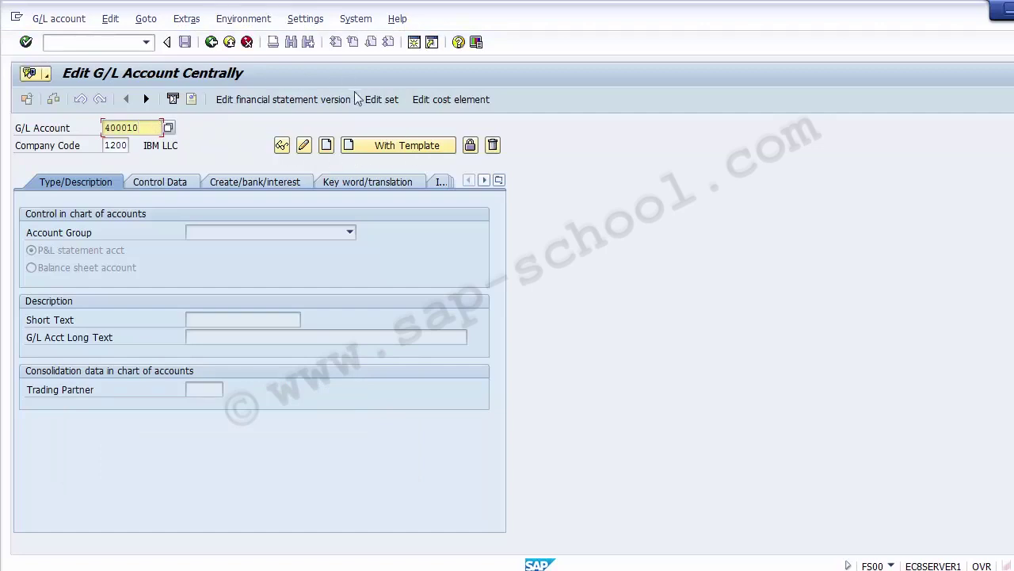
# - Start creating G/L account 400010 in company code 1200 as a P&L statement account in account group Expenses
pyautogui.click(327, 148)
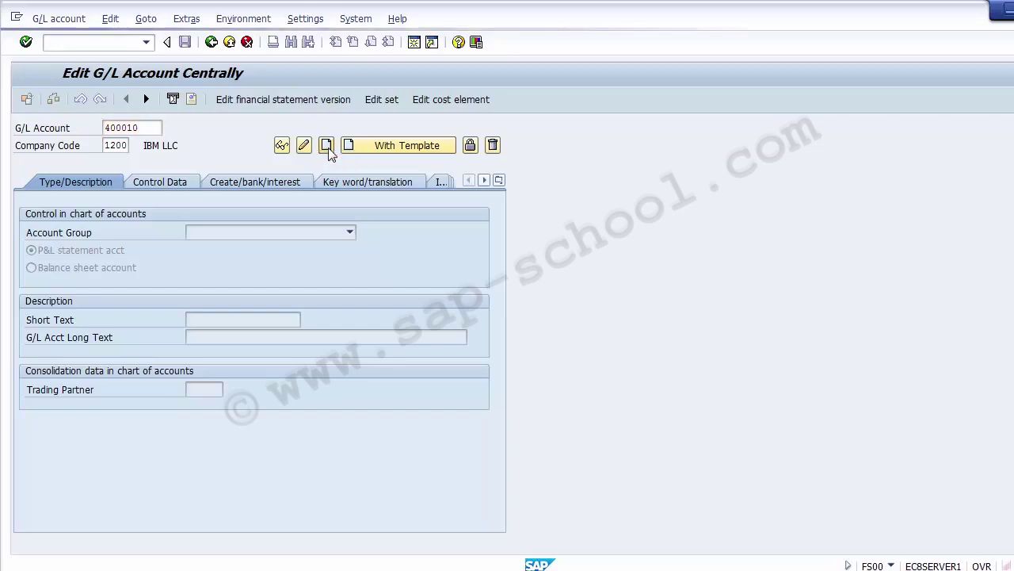
pyautogui.click(295, 234)
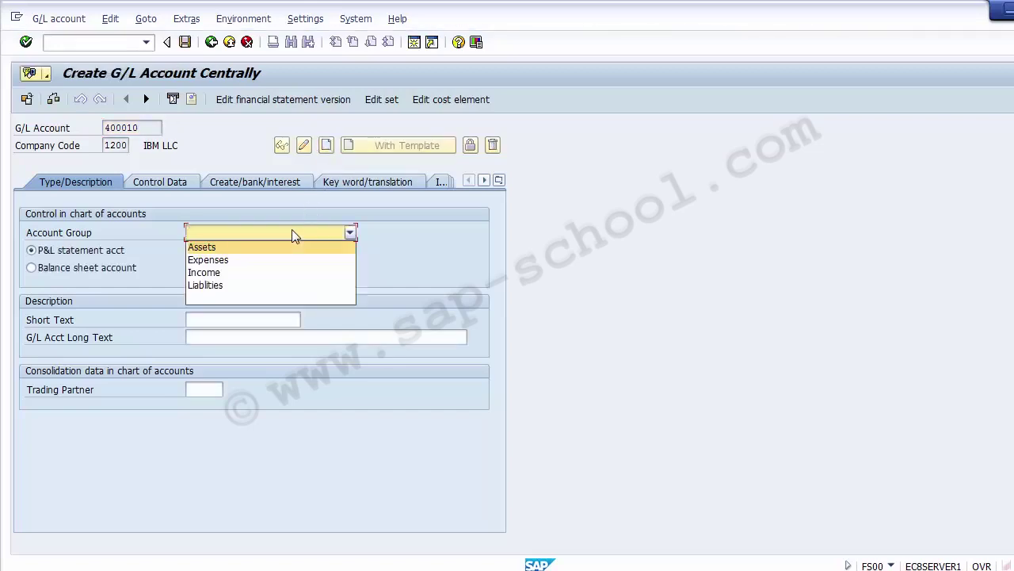
pyautogui.click(258, 260)
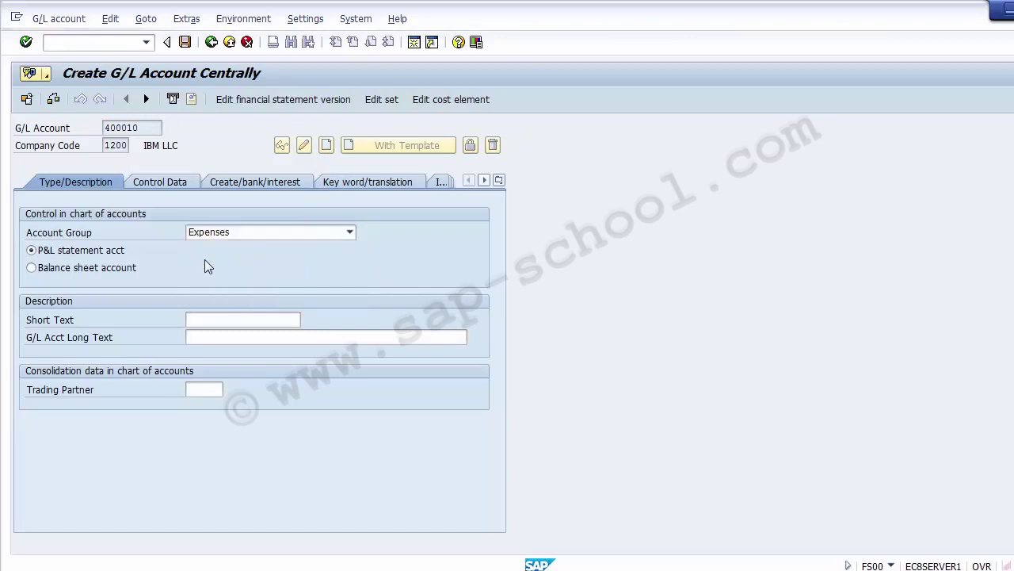
pyautogui.click(126, 255)
# - Describe the account with short text "Reco Posting FI CO" and long text "Reconciliation Posting FI CO"
pyautogui.click(200, 320)
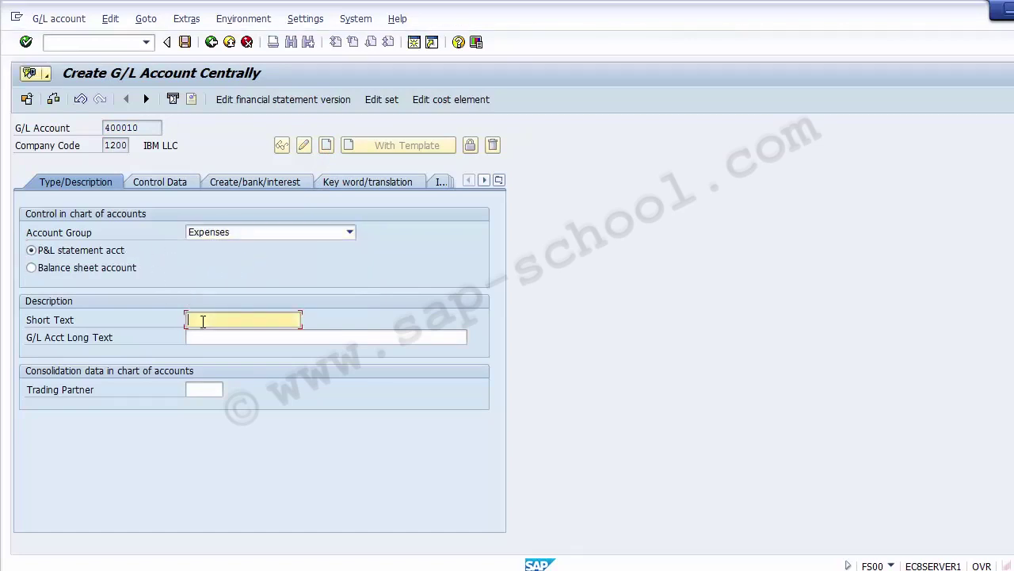
pyautogui.click(204, 336)
pyautogui.write('Reconciliation ')
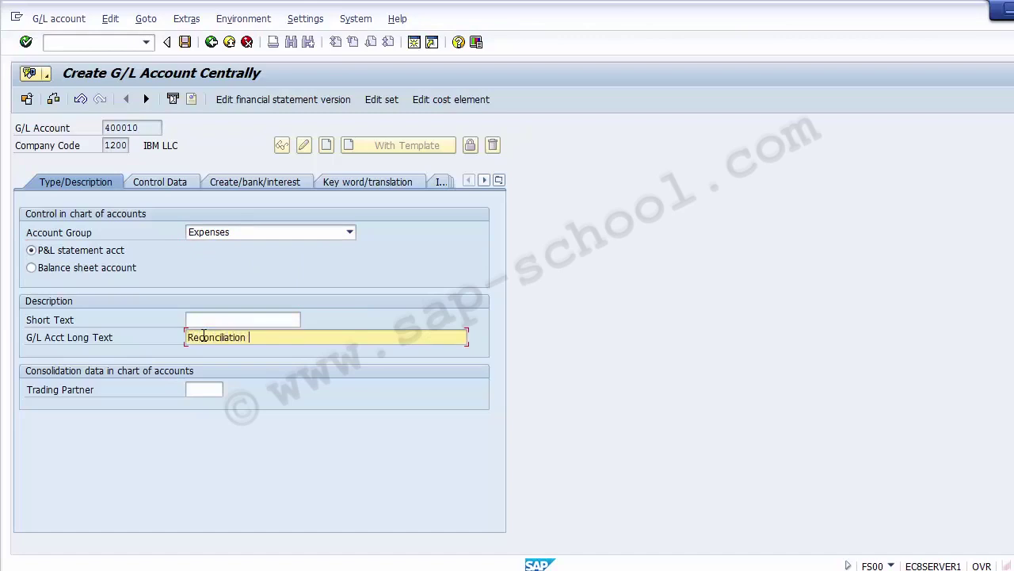
pyautogui.write('Posting FI CO')
pyautogui.hotkey('ctrl', 'a')
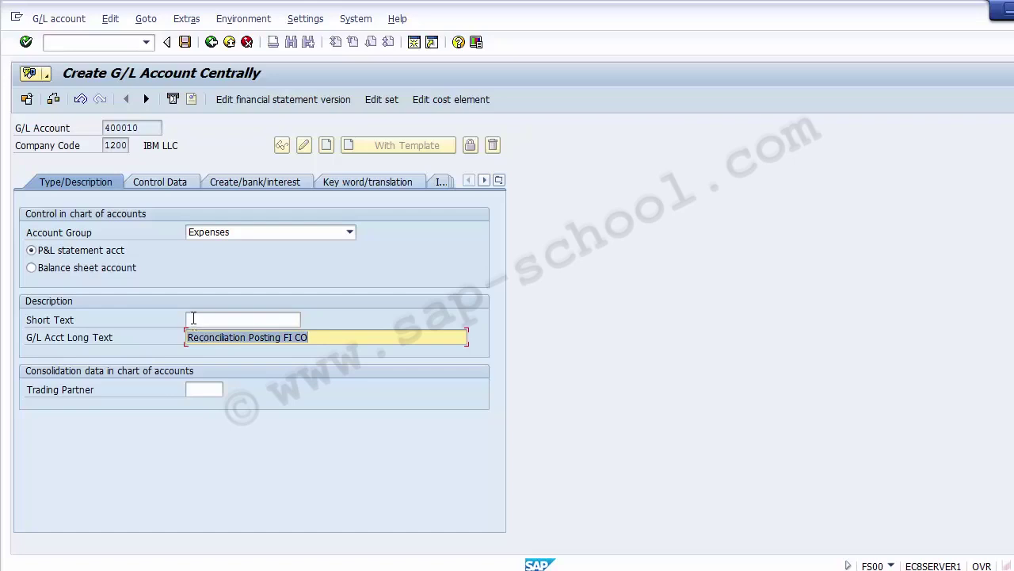
pyautogui.click(192, 318)
pyautogui.write('Reco')
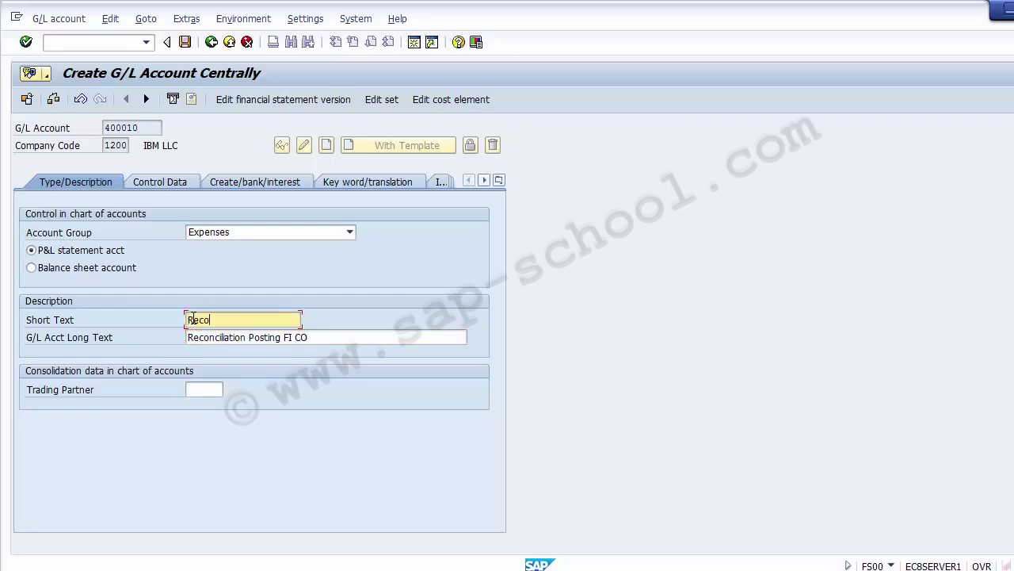
pyautogui.write(' Posting FI CO')
# - Enable line item display for the account and assign field status group G011, Clearing accounts (with settlement per.)
pyautogui.click(159, 182)
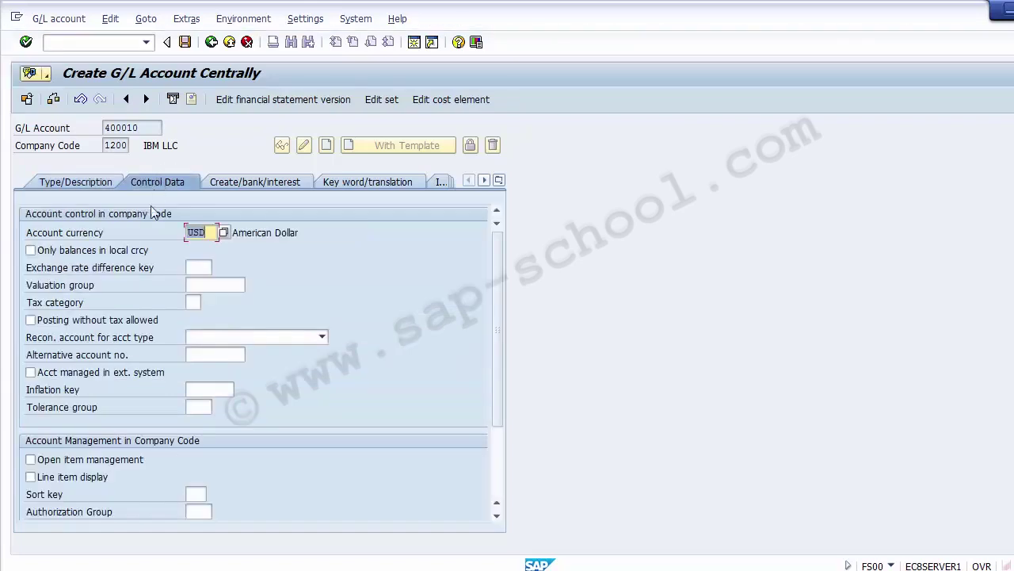
pyautogui.click(70, 477)
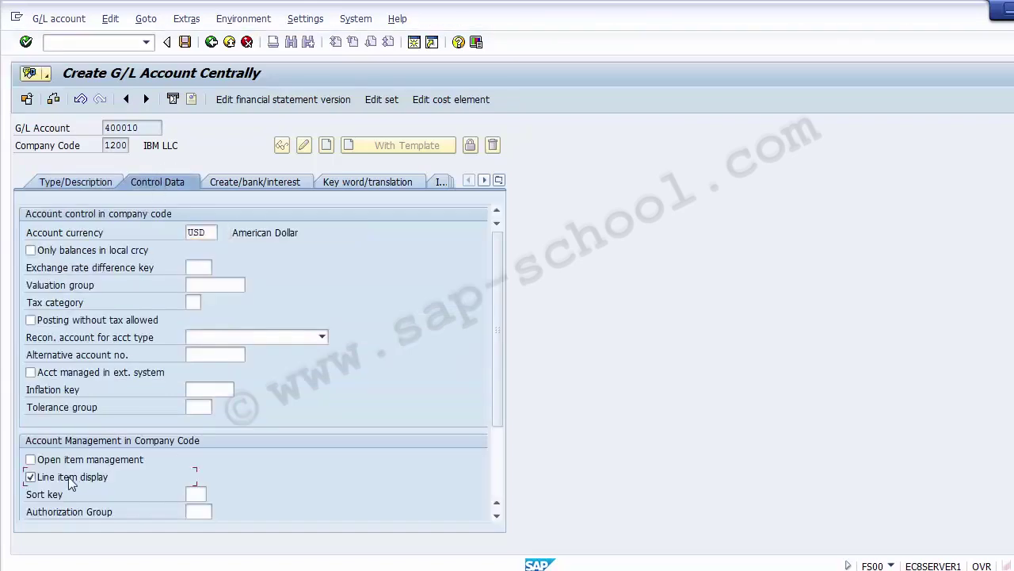
pyautogui.click(233, 182)
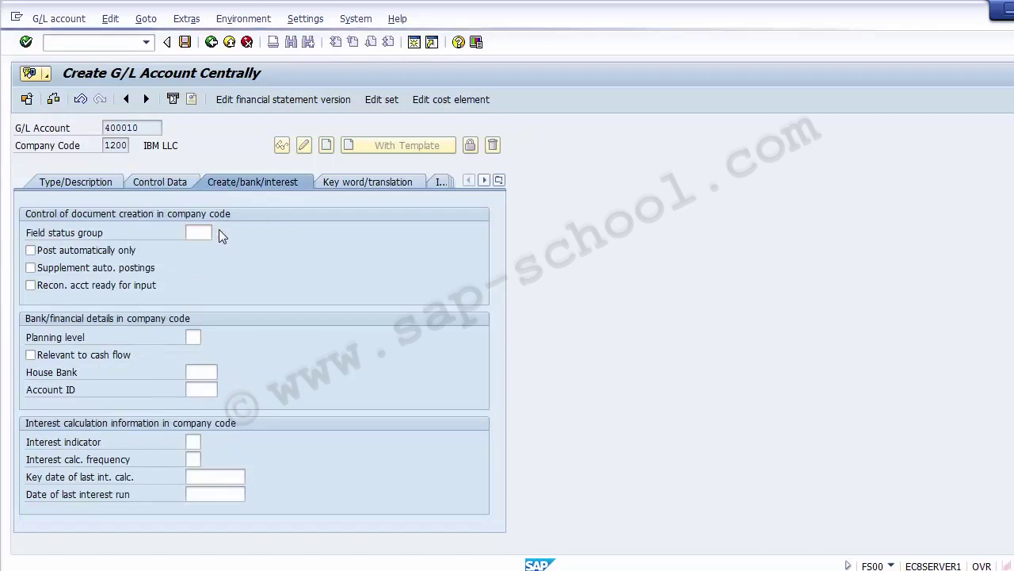
pyautogui.click(218, 229)
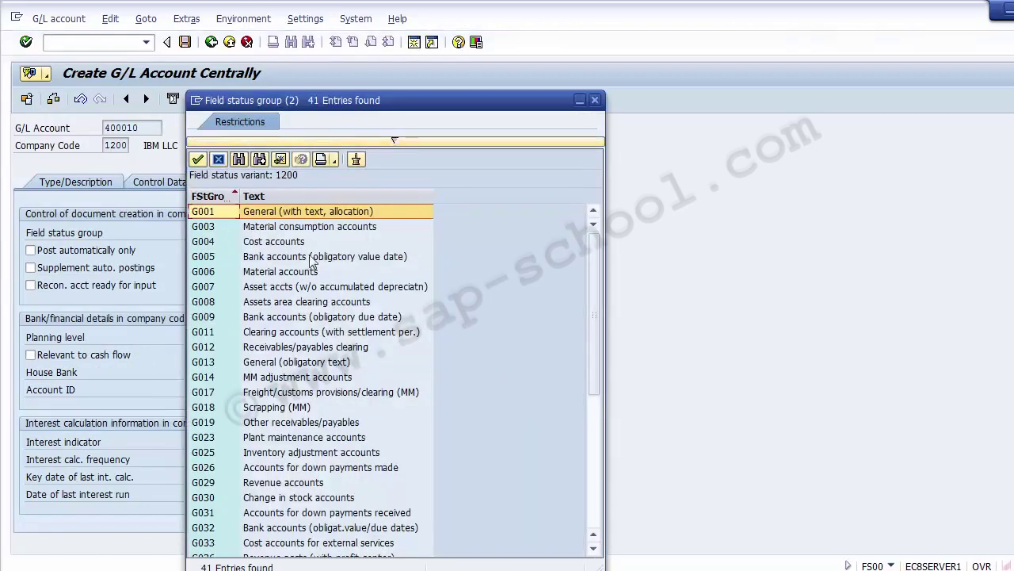
pyautogui.click(281, 334)
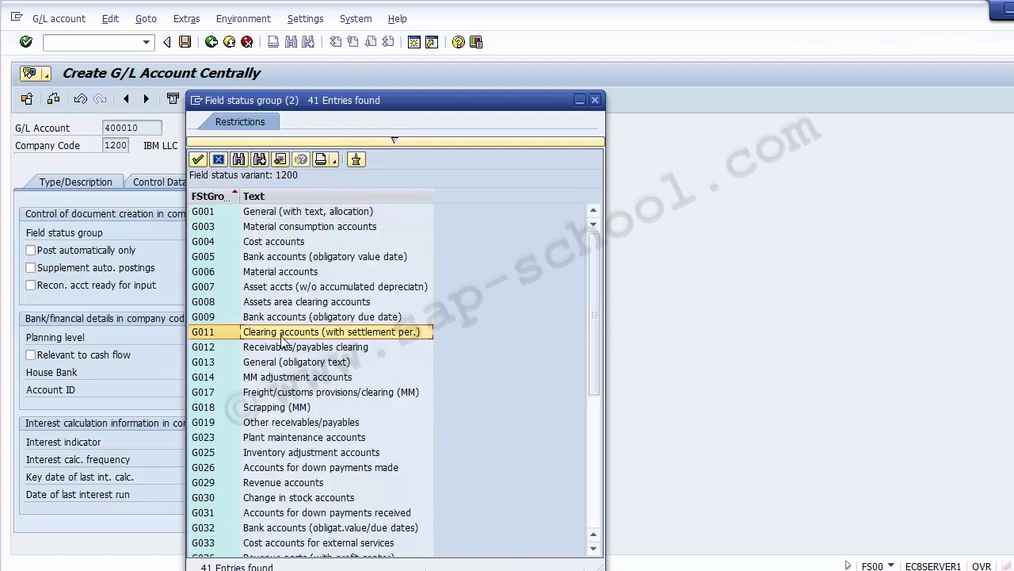
pyautogui.doubleClick(214, 333)
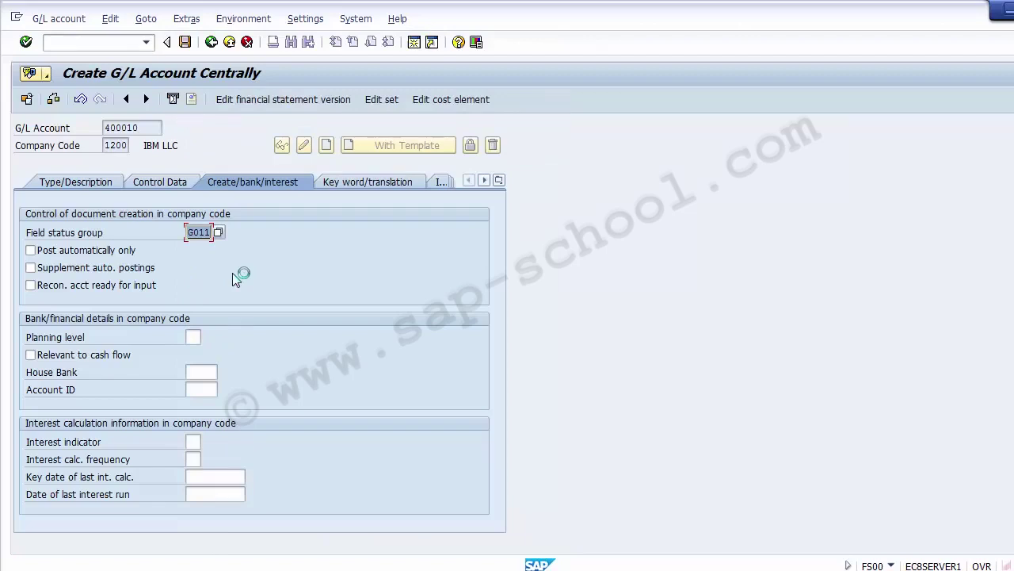
# - Save the G/L account despite the sort indicator warning and exit to SAP Easy Access
pyautogui.click(184, 42)
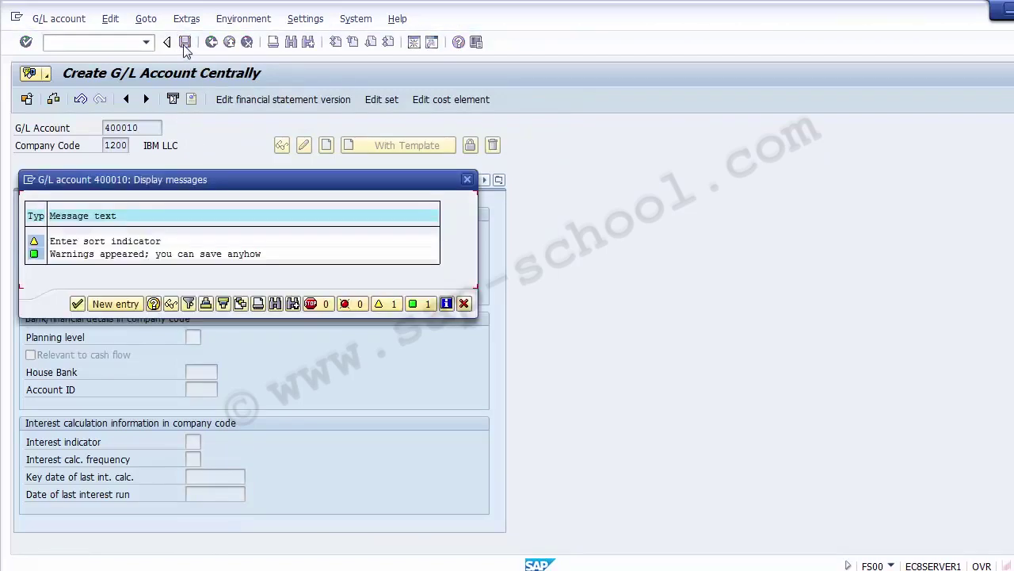
pyautogui.click(77, 303)
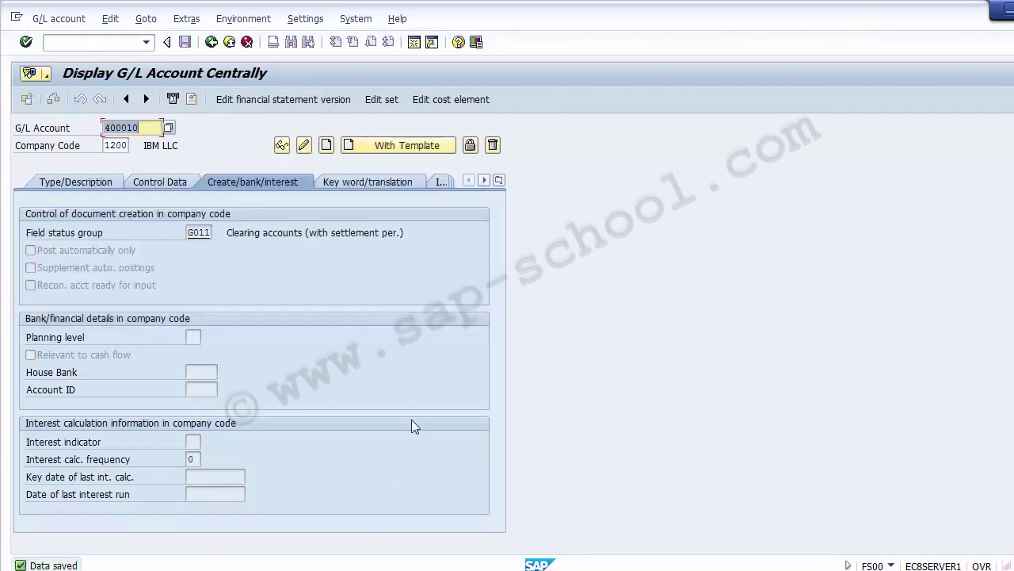
pyautogui.click(230, 43)
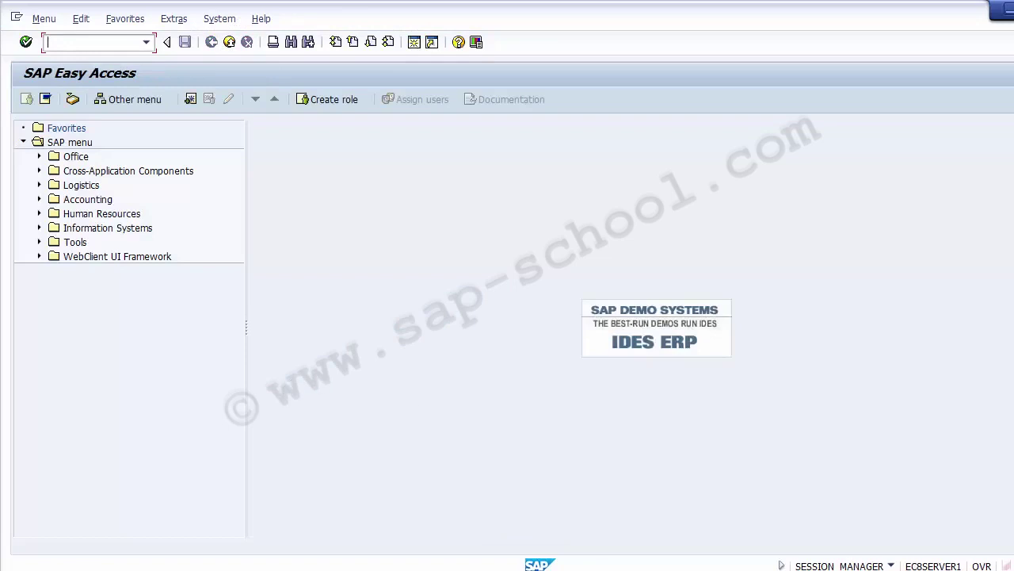
# - In the Display IMG session, open Maintain Clearing Accounts for Business Area/Functional Area under Define Adjustment Accounts for Reconciliation Posting, using chart of accounts 1000
pyautogui.moveTo(468, 564)
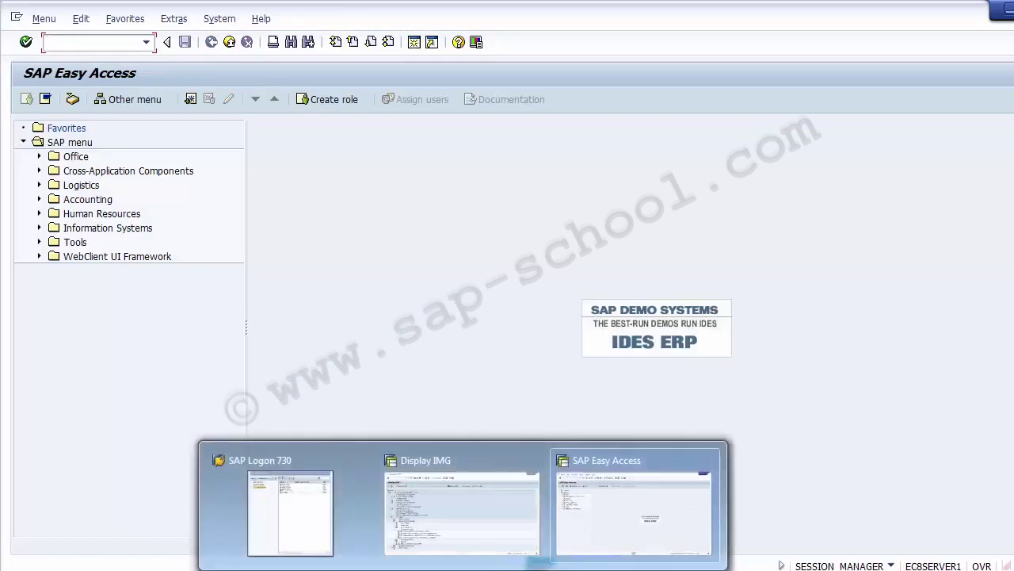
pyautogui.click(460, 533)
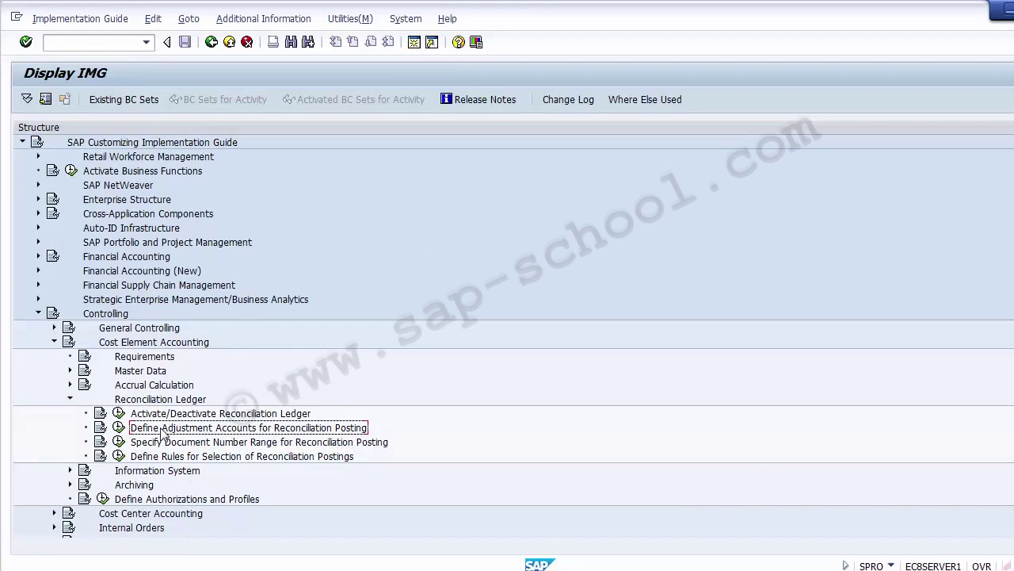
pyautogui.click(118, 429)
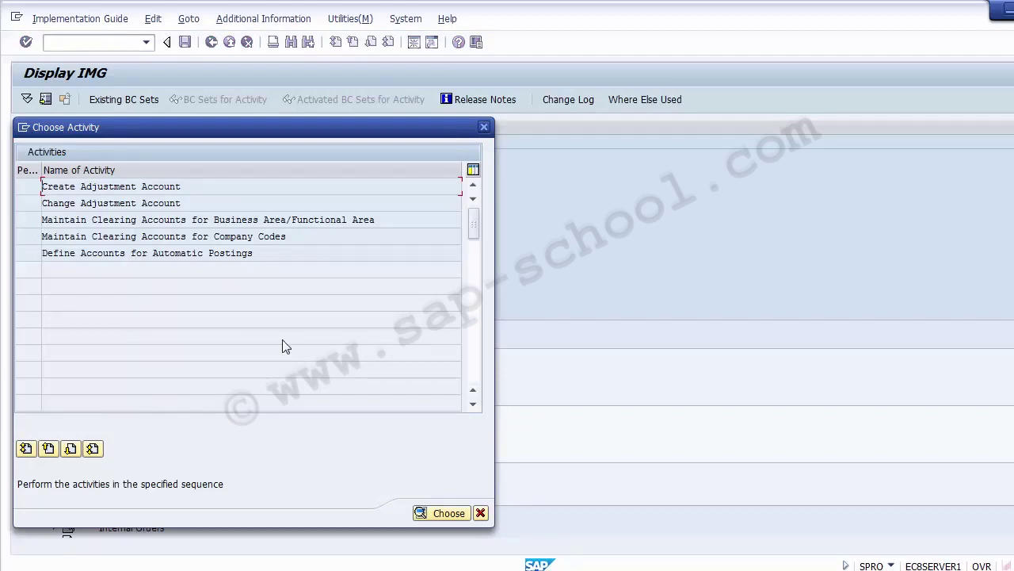
pyautogui.click(104, 218)
pyautogui.doubleClick(67, 225)
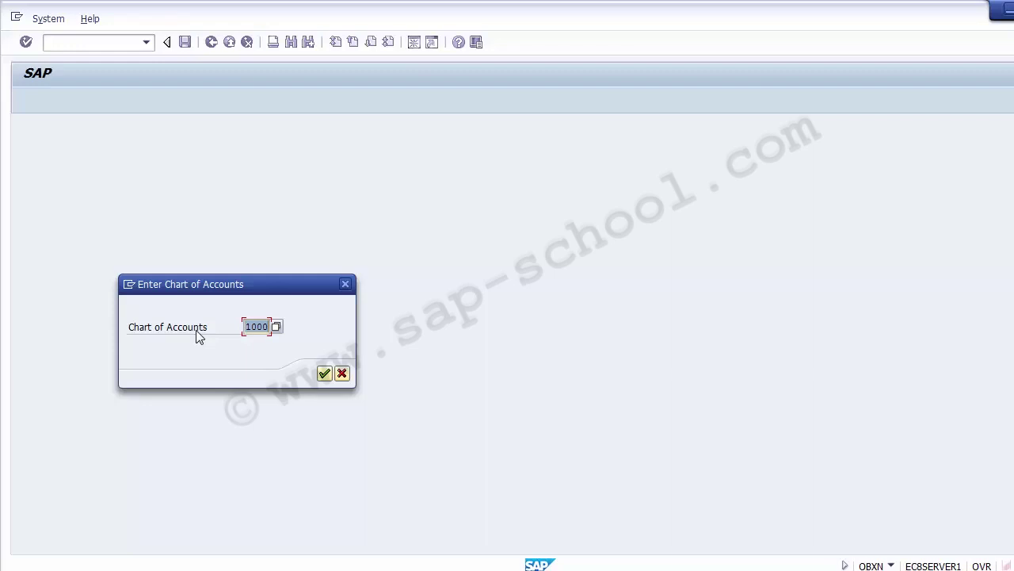
pyautogui.press('Return')
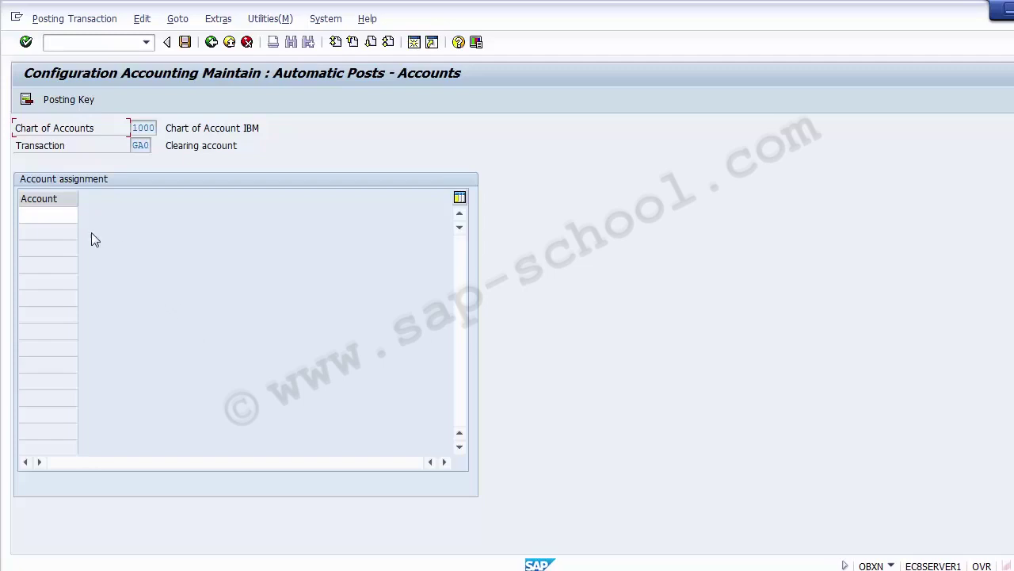
# - Assign G/L account 400010, looked up in company code 1200, as the clearing account for transaction GA0
pyautogui.click(59, 214)
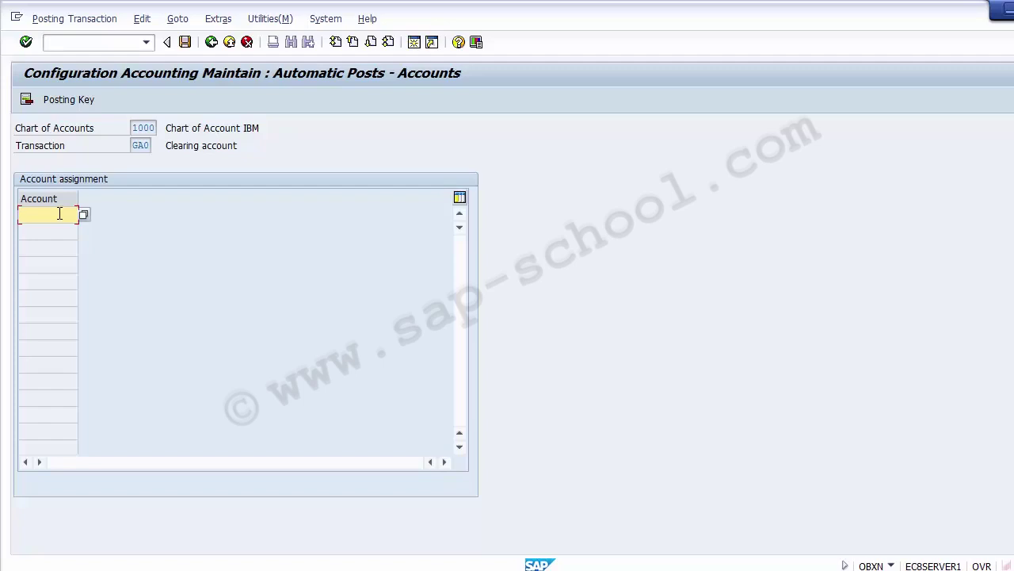
pyautogui.click(83, 215)
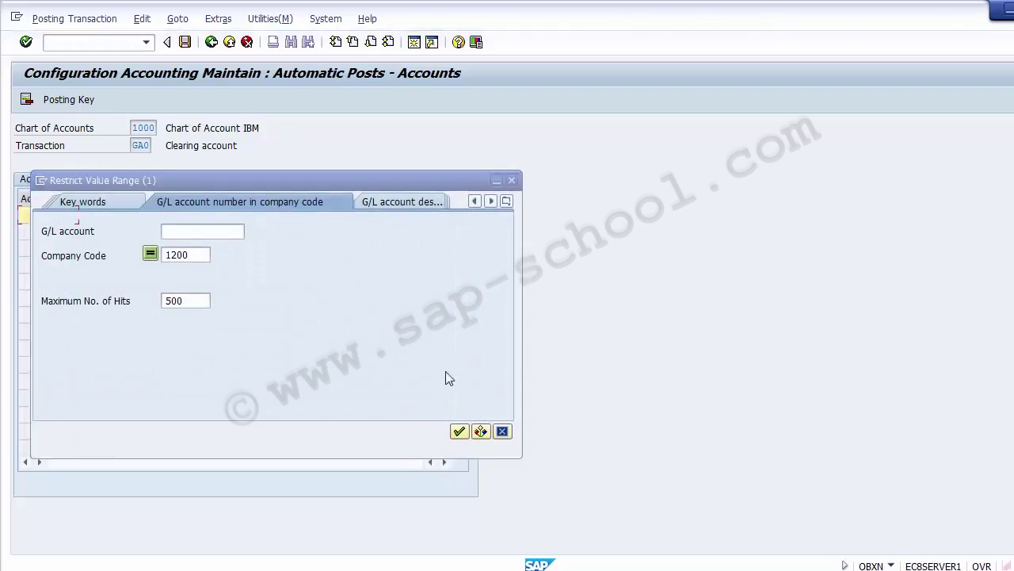
pyautogui.click(459, 432)
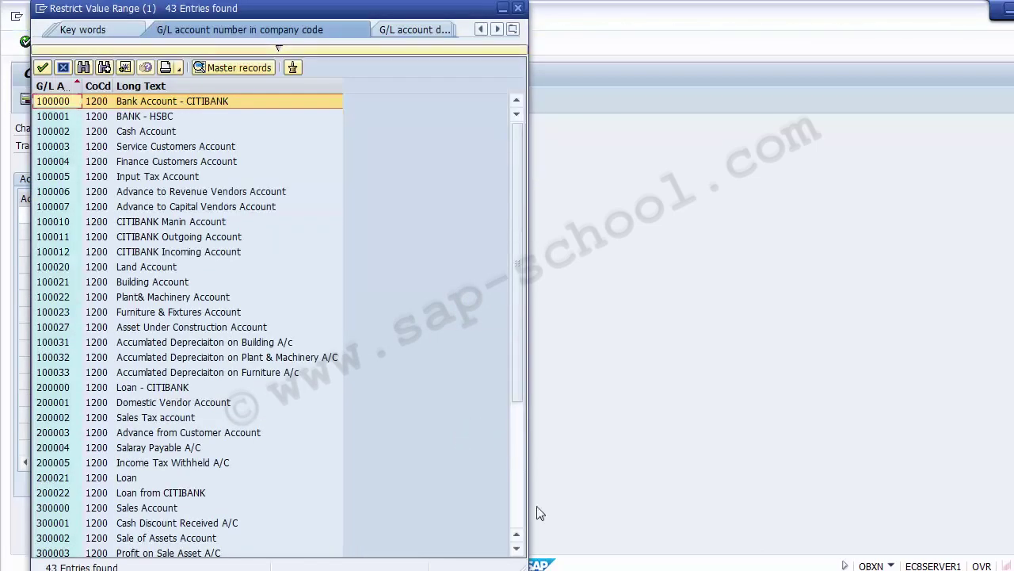
pyautogui.scroll(-5, 521, 515)
pyautogui.click(222, 539)
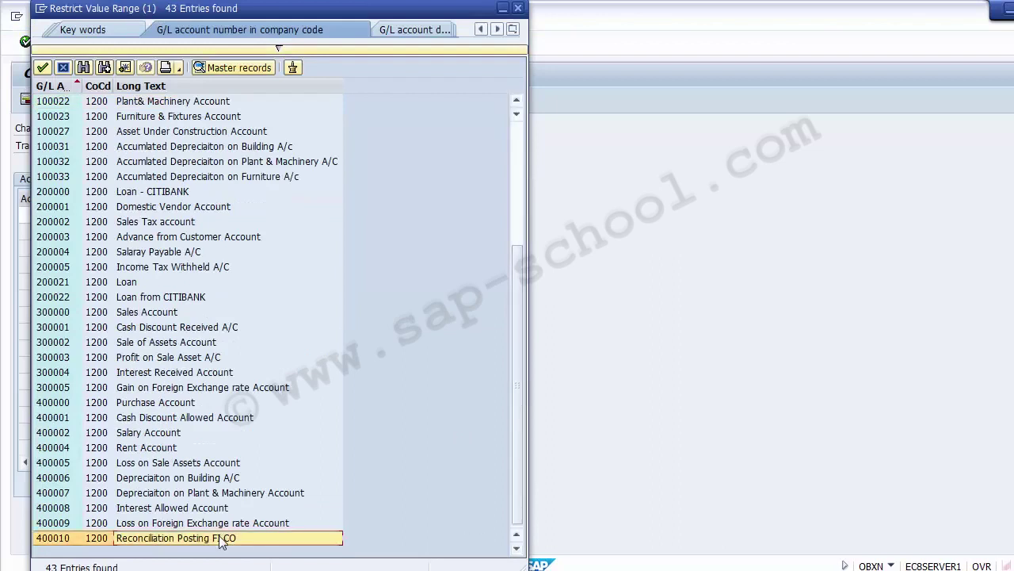
pyautogui.doubleClick(168, 539)
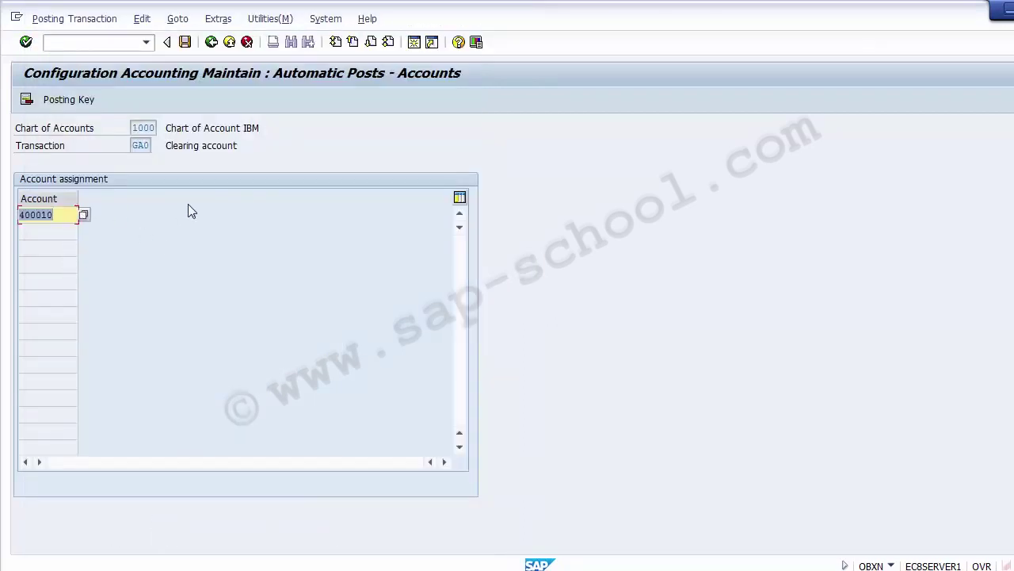
# - Save the account assignment in the FICO Configurations customizing request and return to the activity selection
pyautogui.click(186, 43)
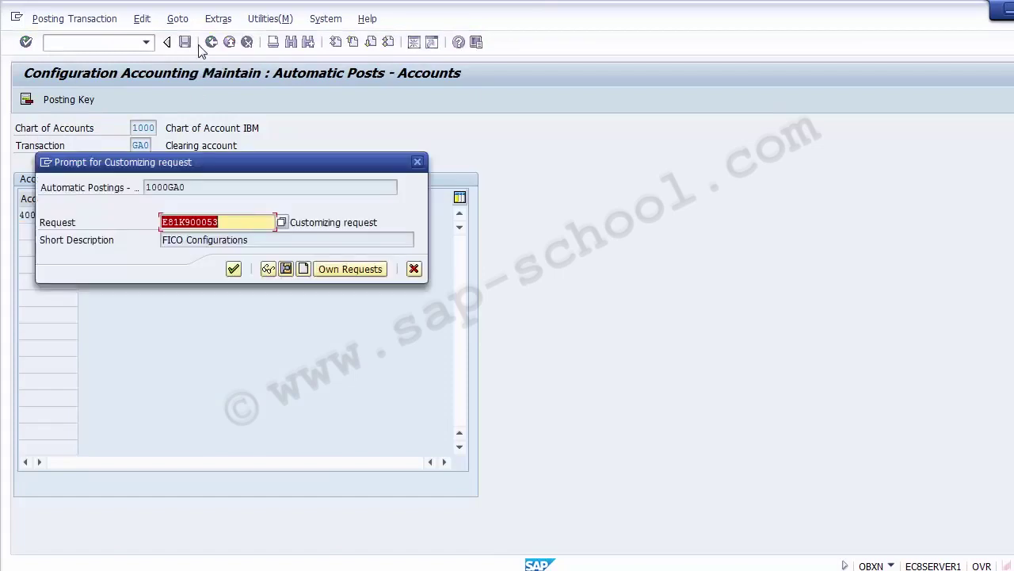
pyautogui.click(234, 270)
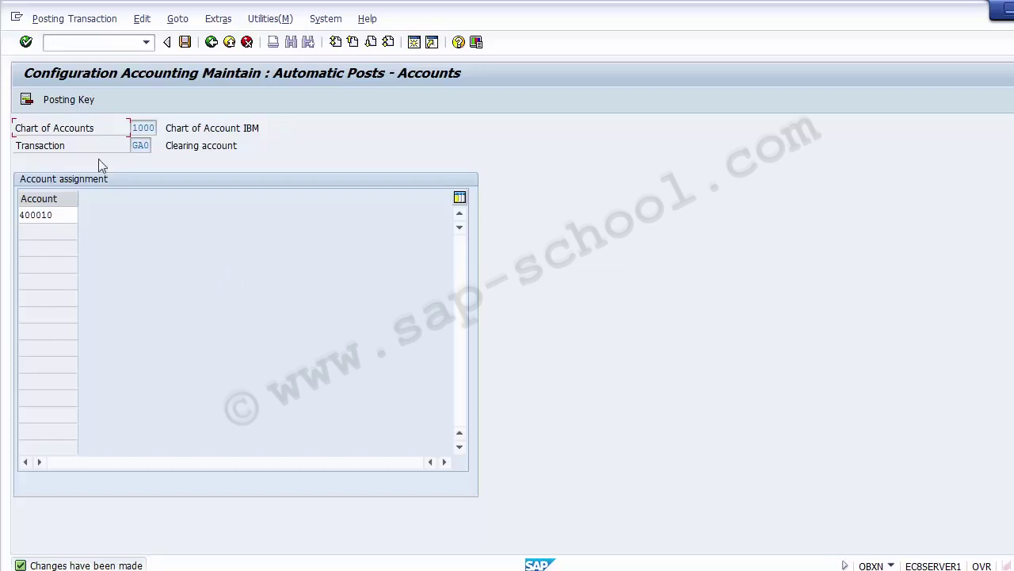
pyautogui.click(212, 42)
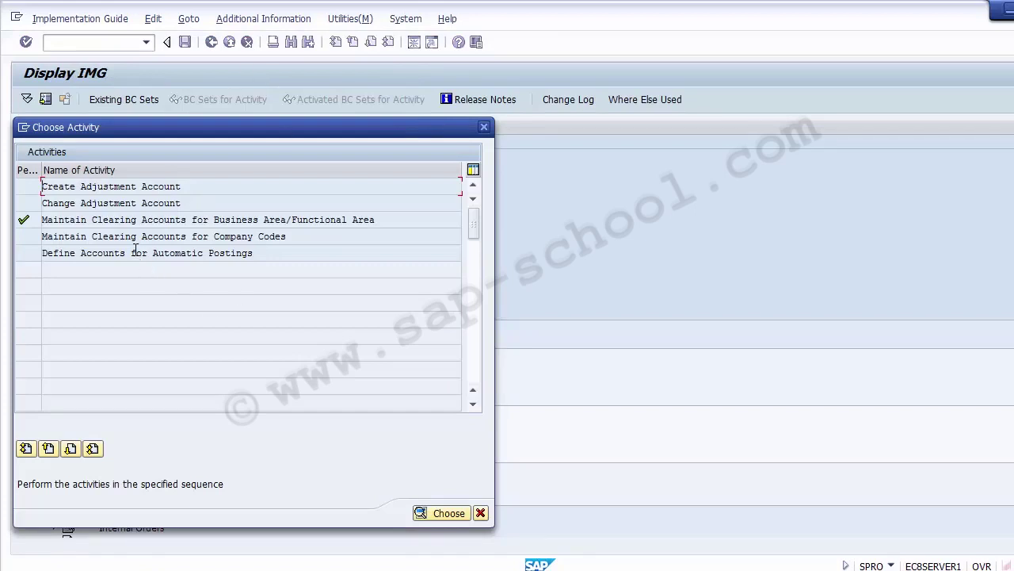
# - View the Define Accounts for Automatic Postings activity and return to the activity selection
pyautogui.click(159, 252)
pyautogui.doubleClick(158, 252)
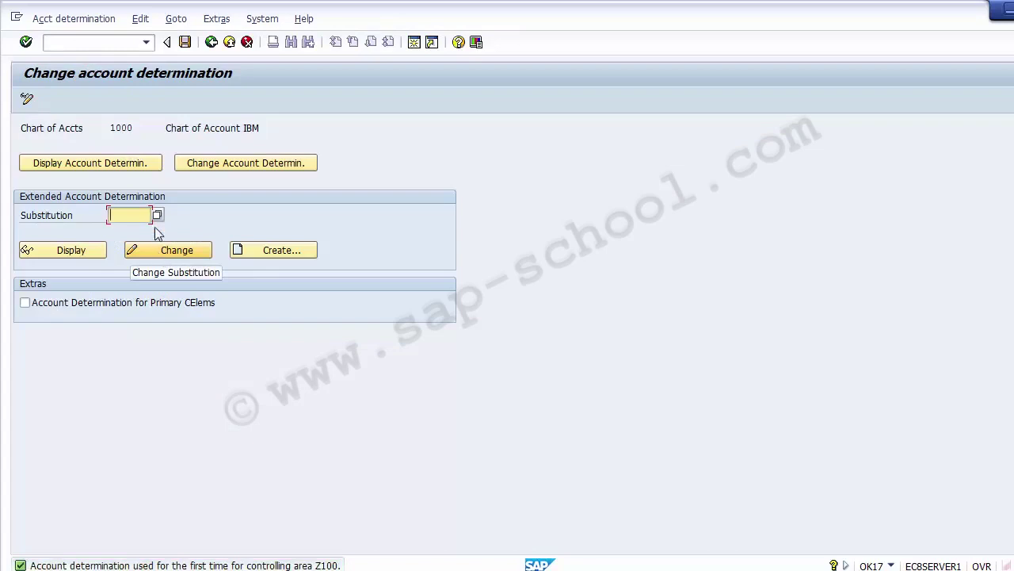
pyautogui.click(214, 45)
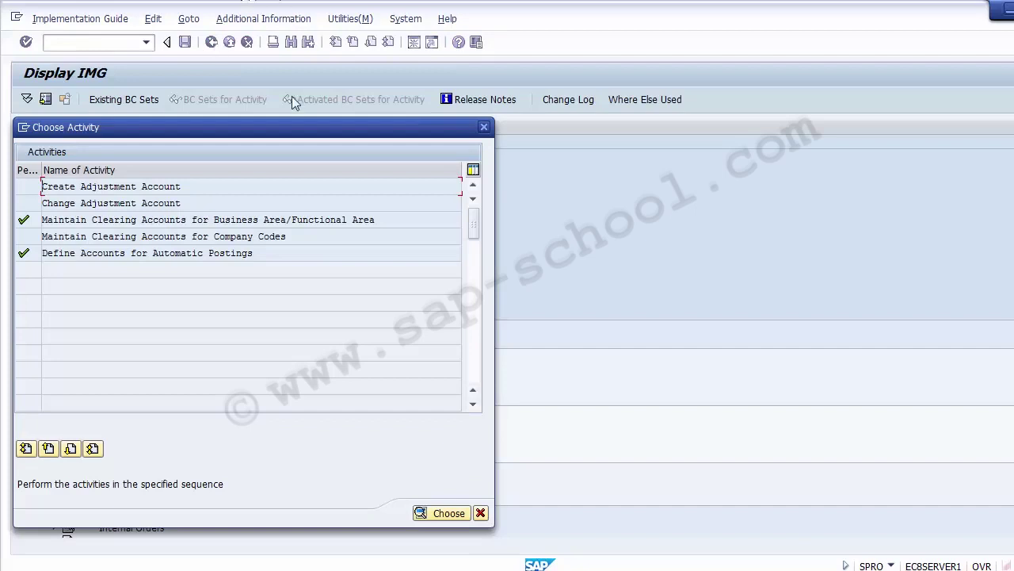
# - View the Maintain Clearing Accounts for Company Codes and Create Adjustment Account activities, returning to the activity selection from each
pyautogui.click(178, 236)
pyautogui.doubleClick(178, 236)
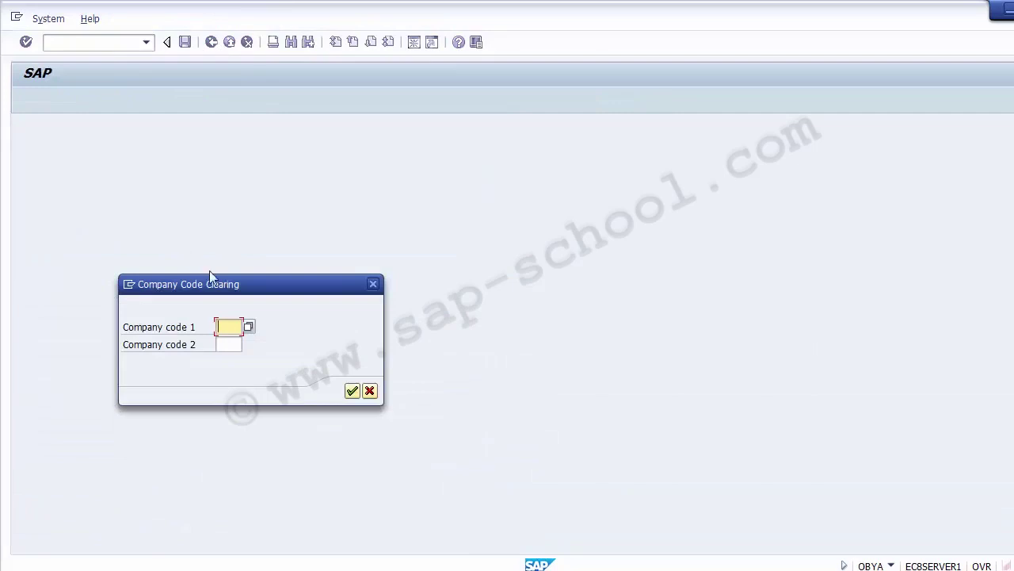
pyautogui.click(370, 390)
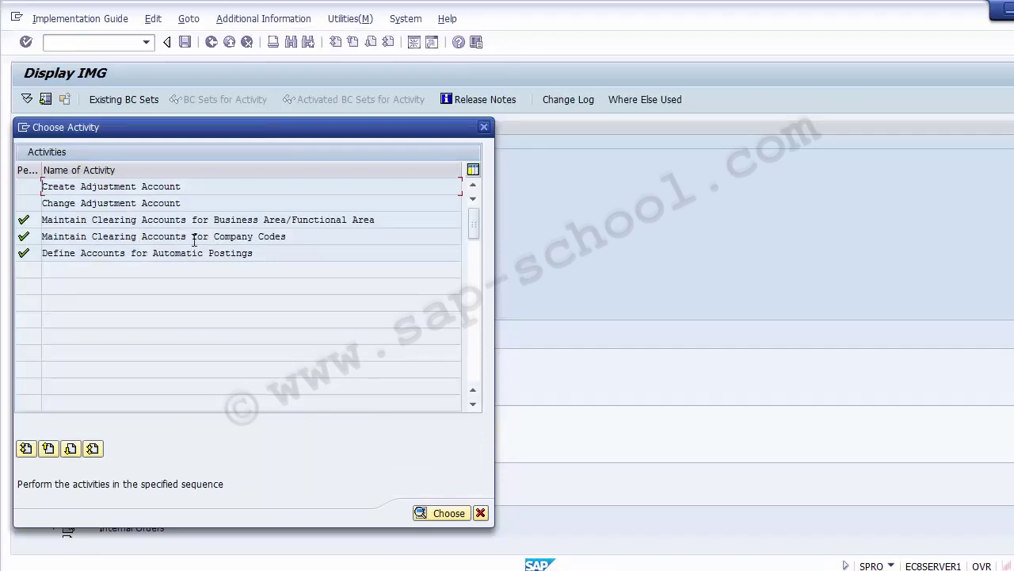
pyautogui.doubleClick(123, 190)
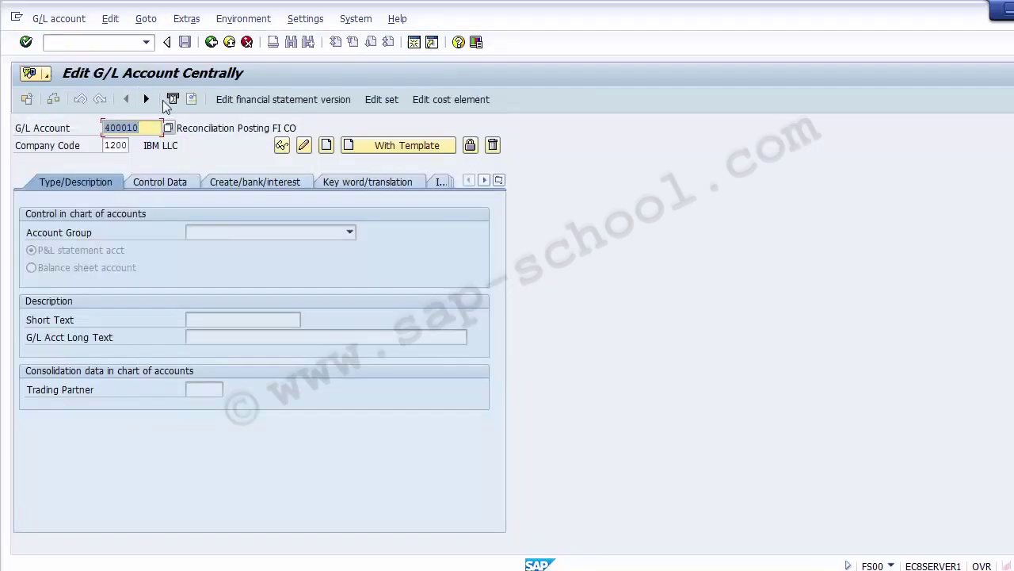
pyautogui.click(210, 43)
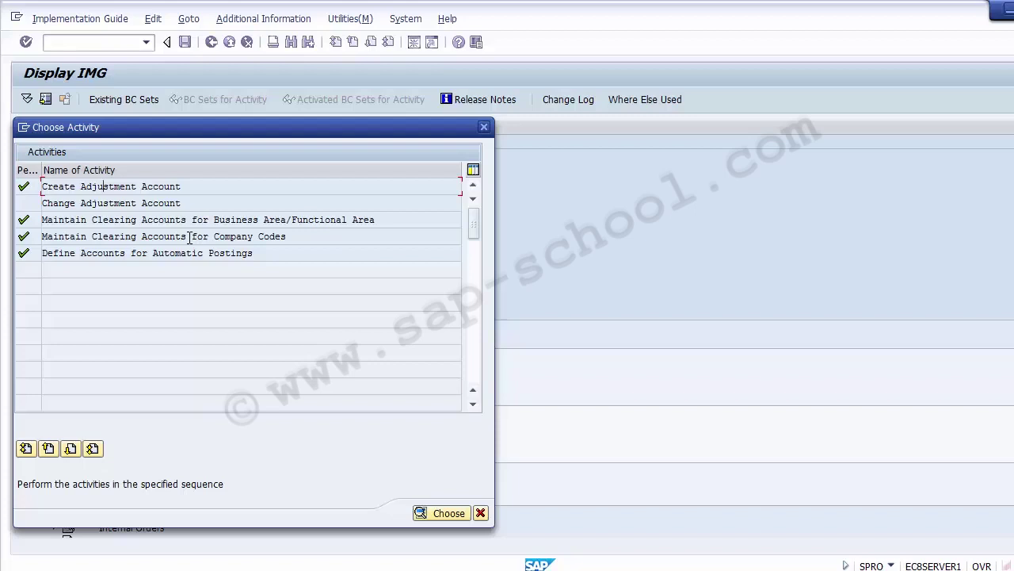
# - In Define Accounts for Automatic Postings, change the account determination rules so CO-FI reconciliation posting accounts depend on CO Transaction
pyautogui.doubleClick(93, 252)
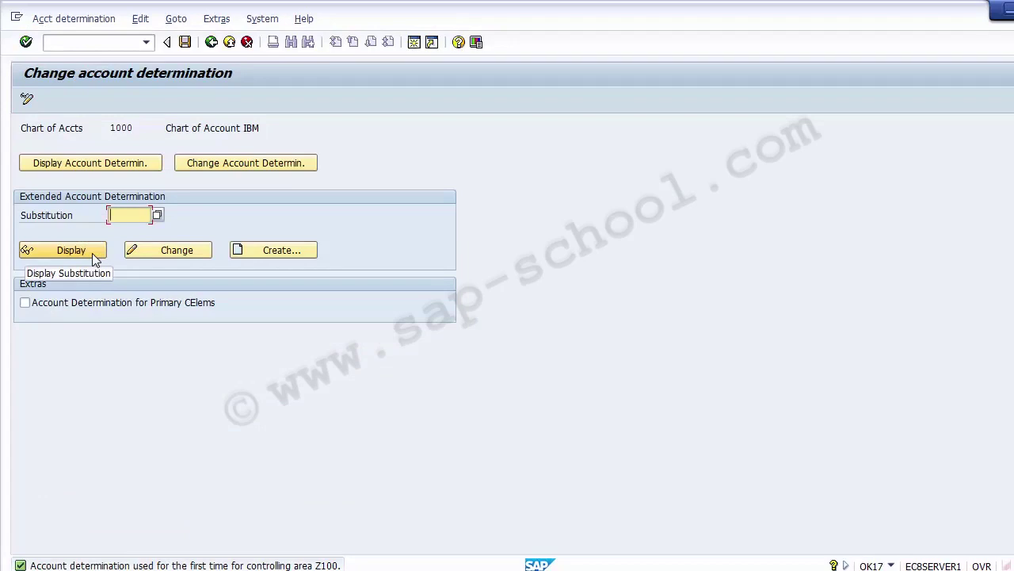
pyautogui.click(235, 169)
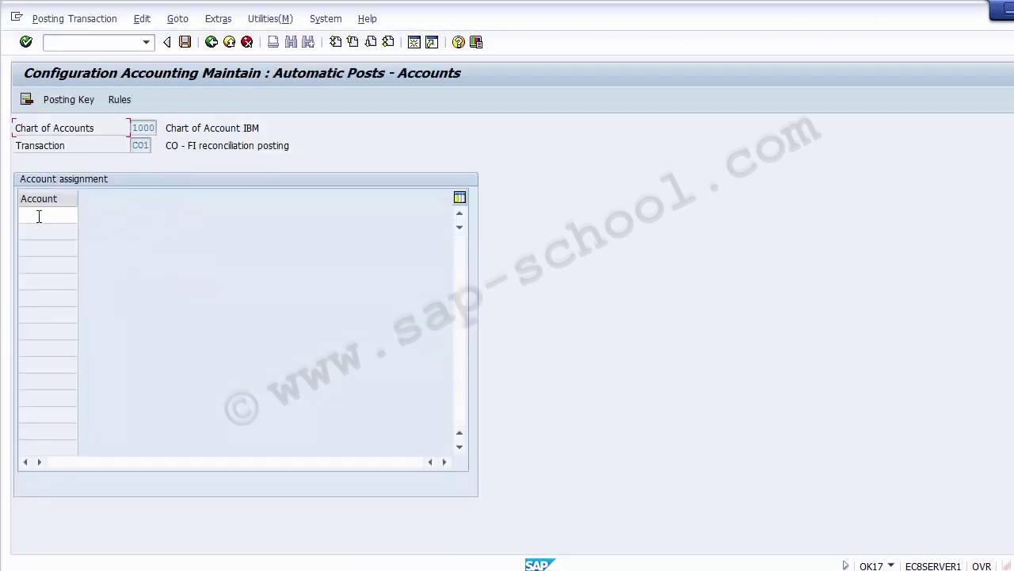
pyautogui.click(118, 99)
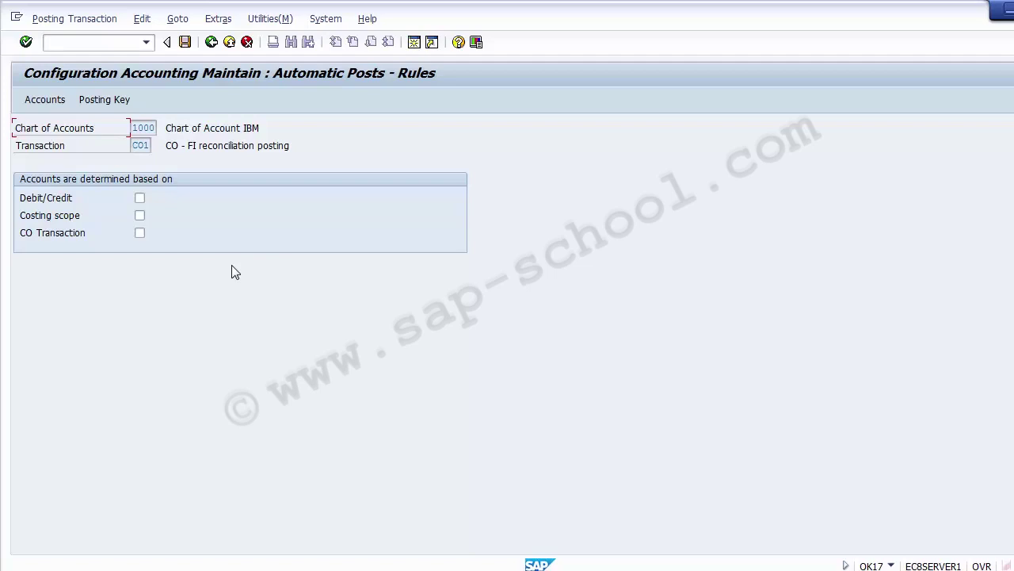
pyautogui.click(140, 233)
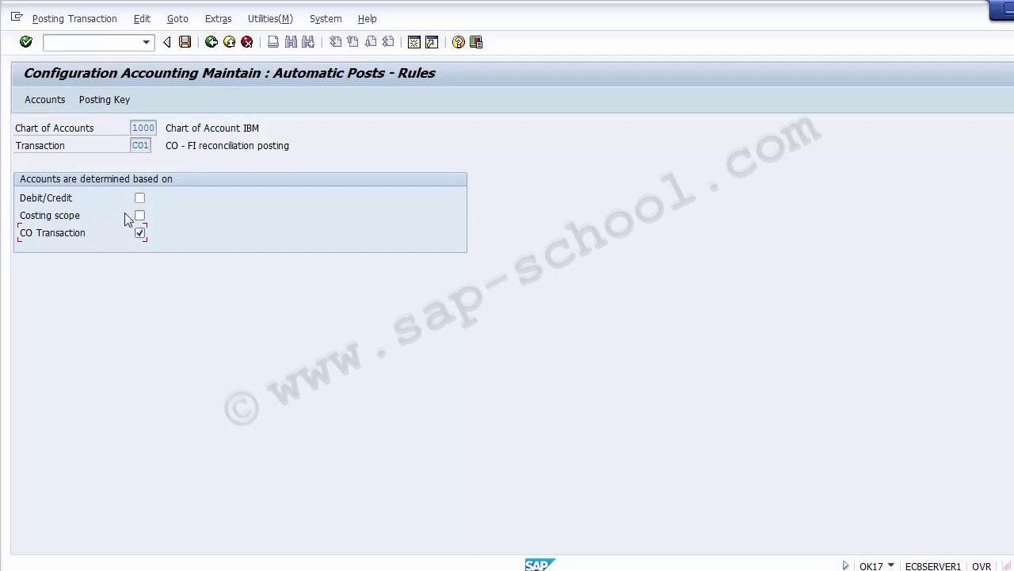
# - Proceed to the account assignment, saving the changed rules in the FICO Configurations customizing request
pyautogui.click(45, 100)
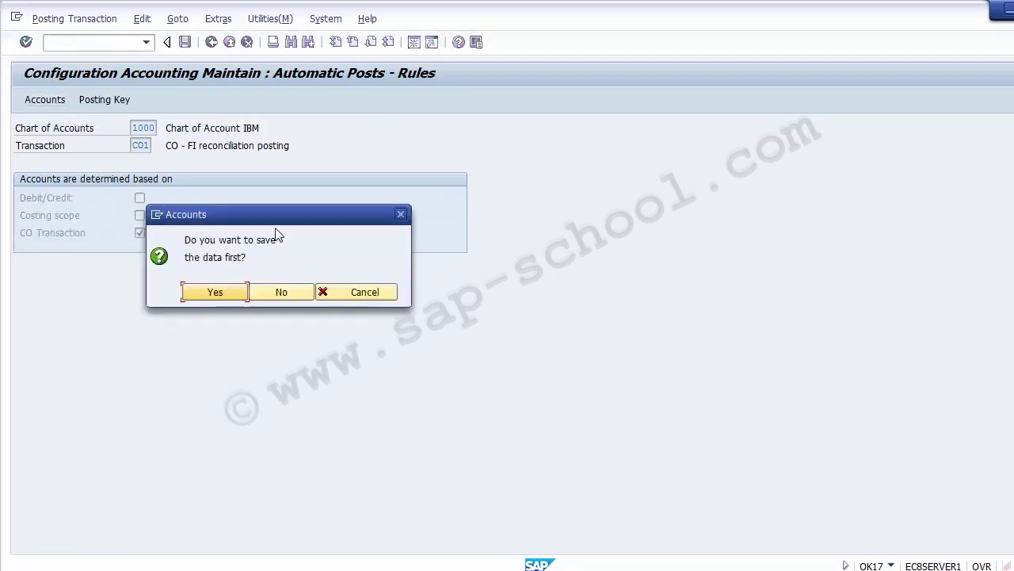
pyautogui.click(216, 292)
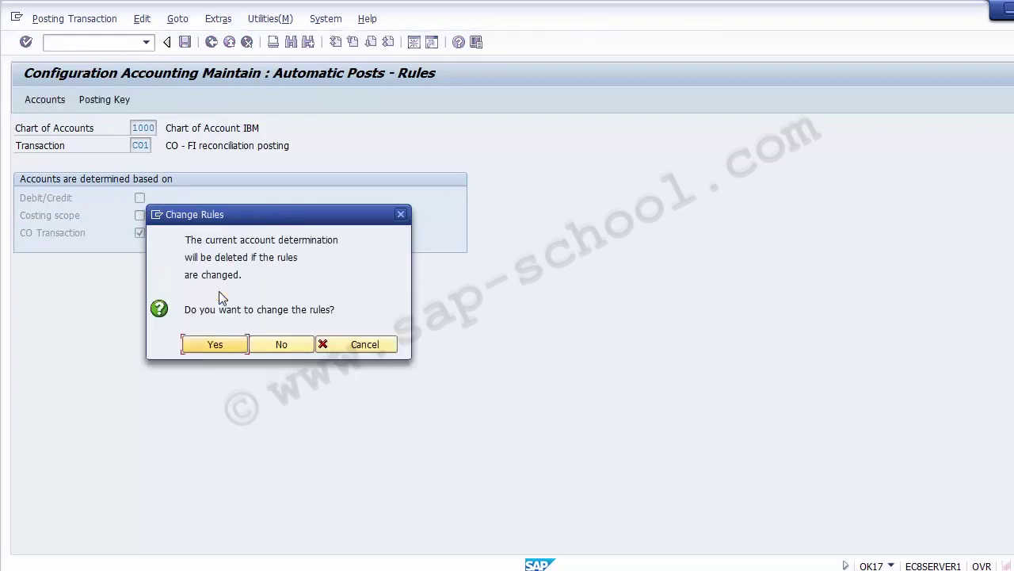
pyautogui.click(217, 347)
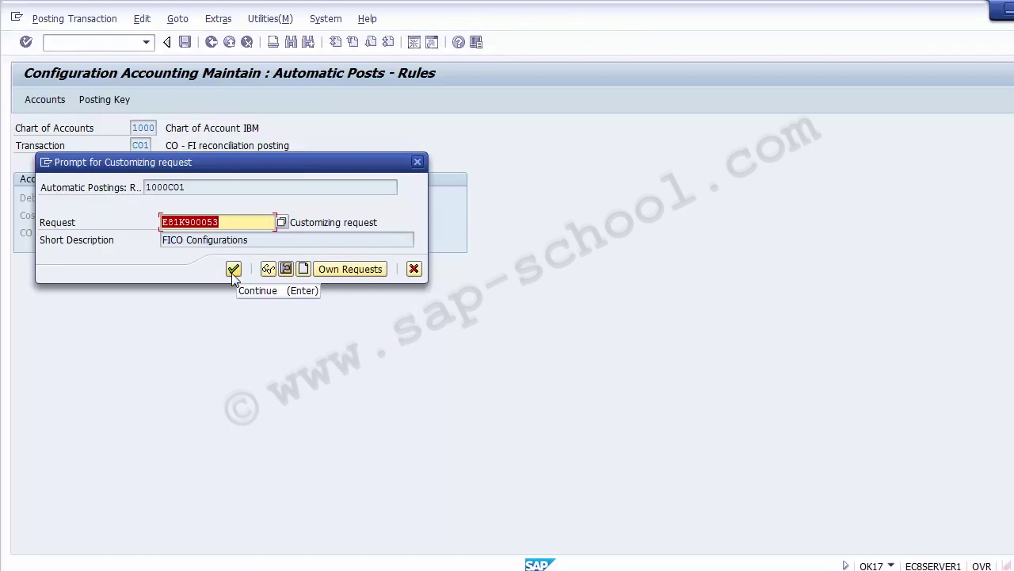
pyautogui.click(233, 270)
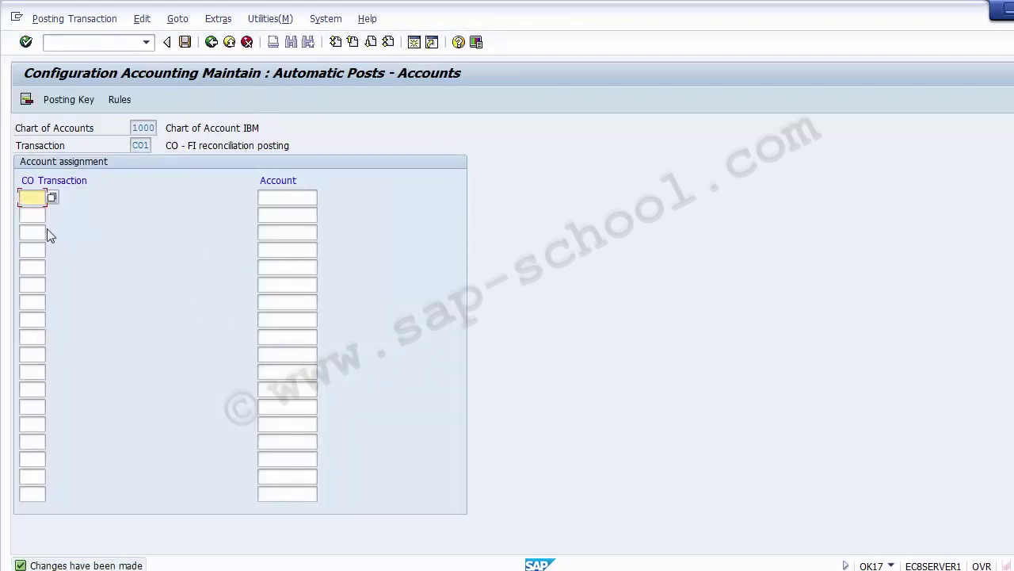
# - Enter account 400010 in the first row of the account assignment
pyautogui.click(32, 285)
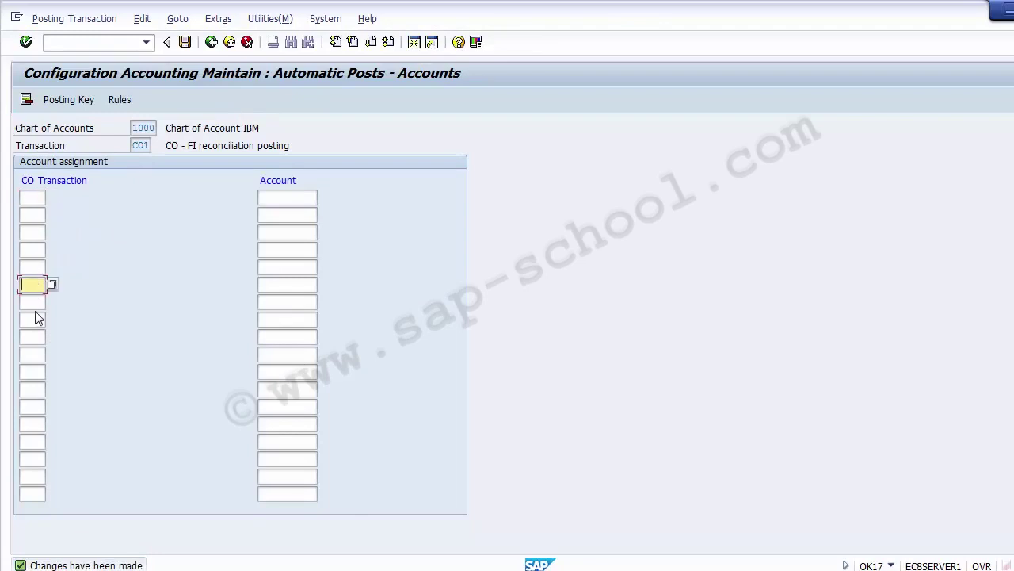
pyautogui.click(296, 198)
pyautogui.click(293, 249)
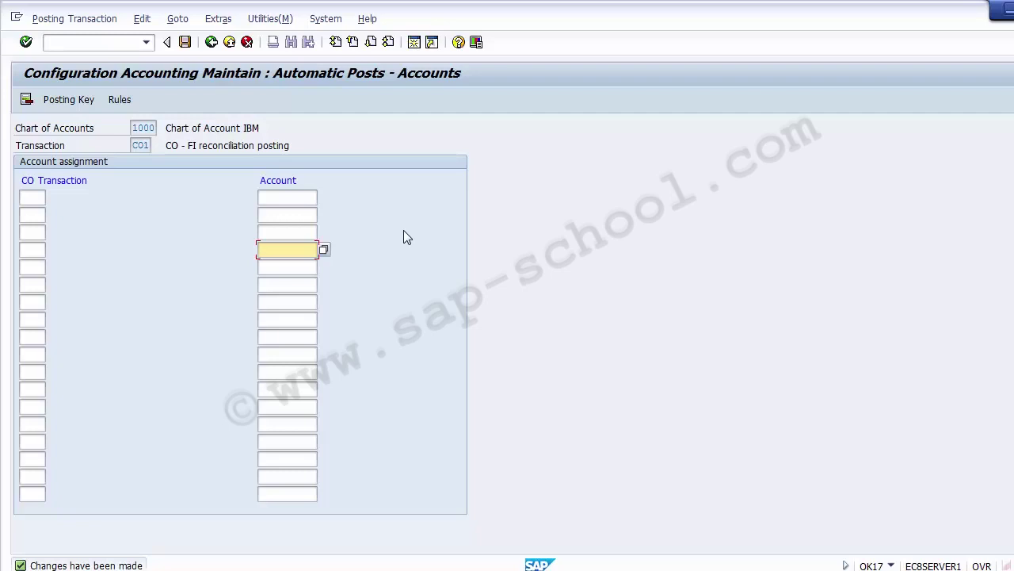
pyautogui.click(308, 199)
pyautogui.write('4000')
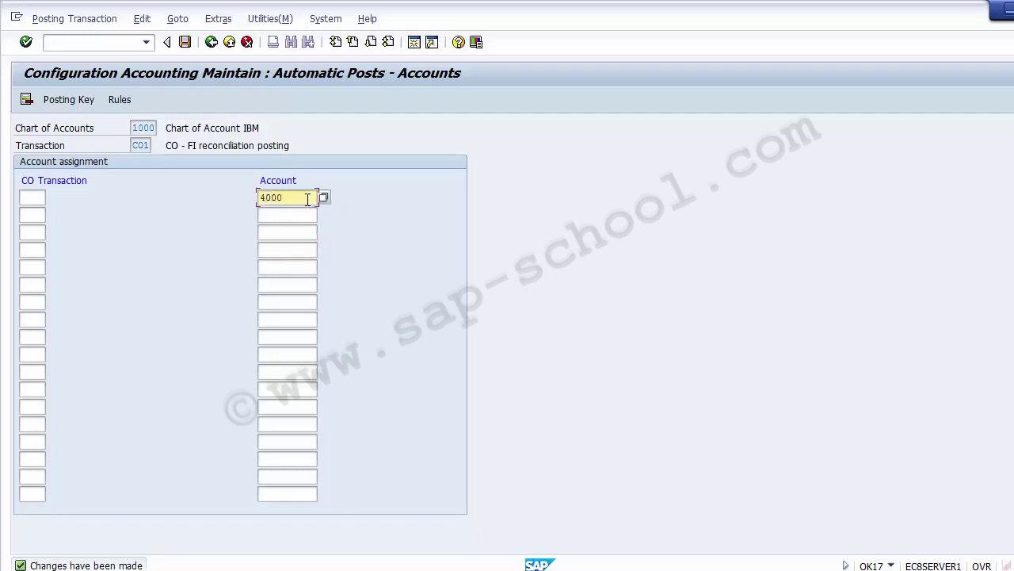
pyautogui.write('10')
# - Look up the business transactions and assign KAZI (Actual cost center accrual) to the first row
pyautogui.click(33, 199)
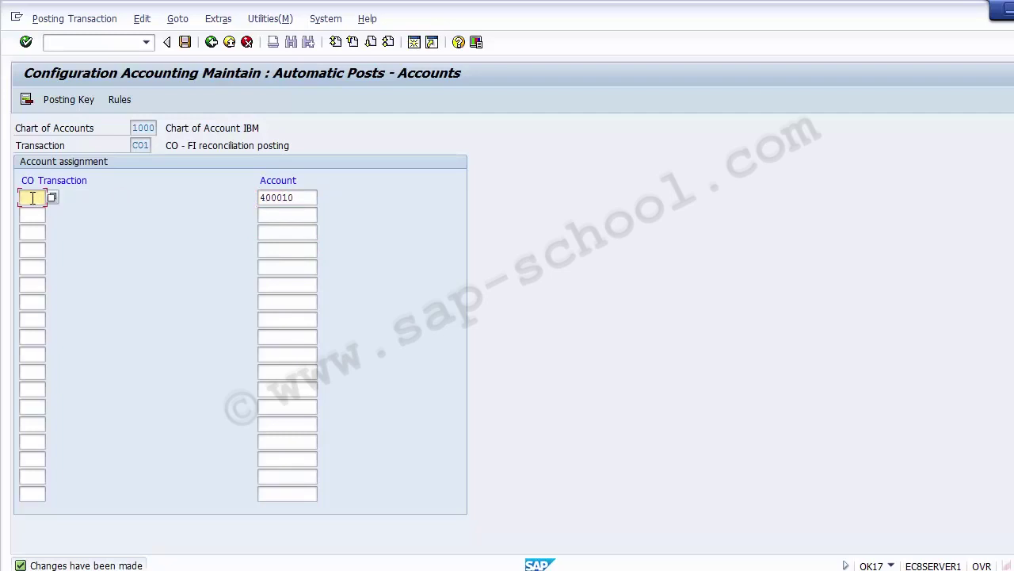
pyautogui.click(52, 200)
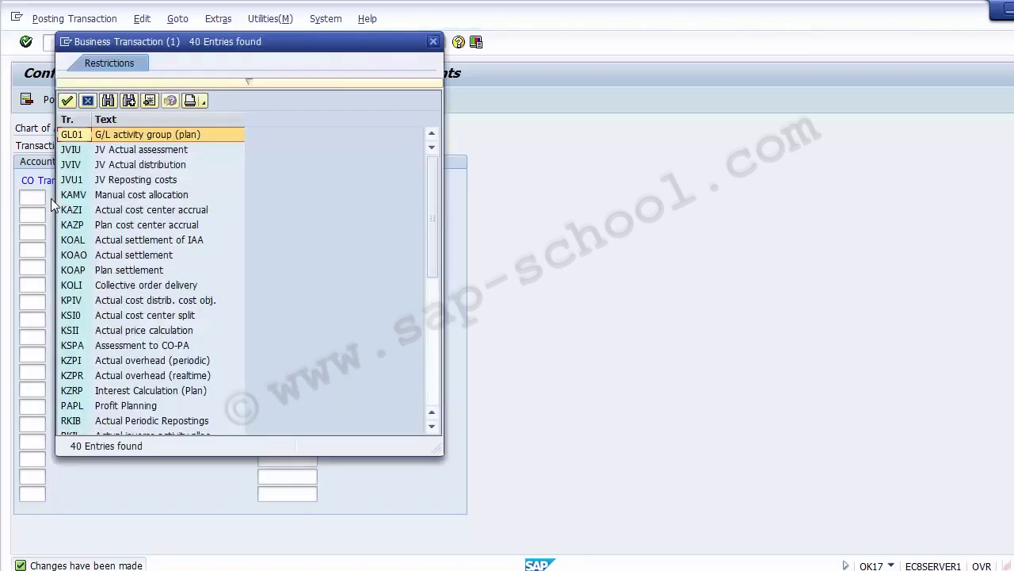
pyautogui.click(118, 225)
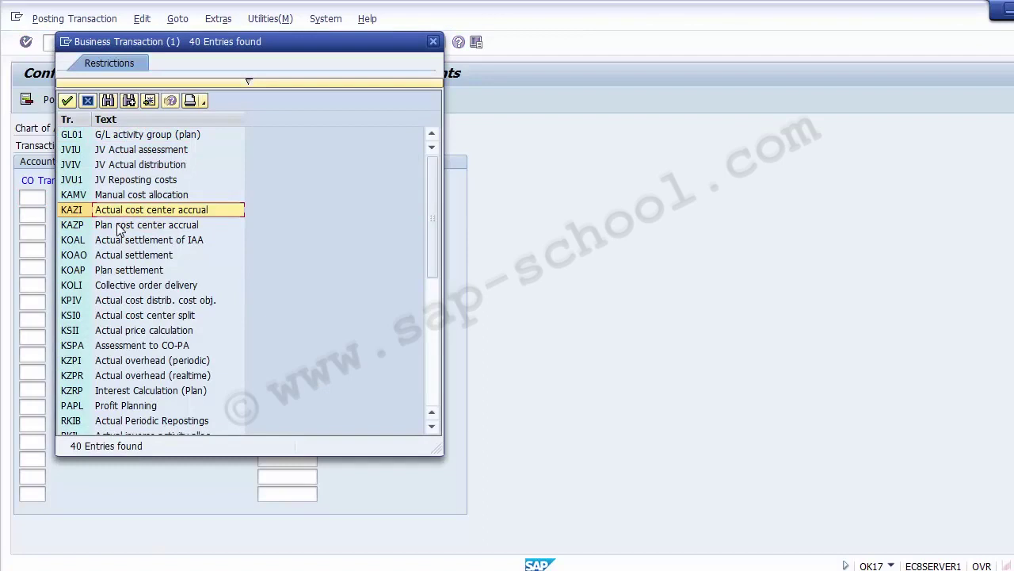
pyautogui.press('Down')
pyautogui.press('Down')
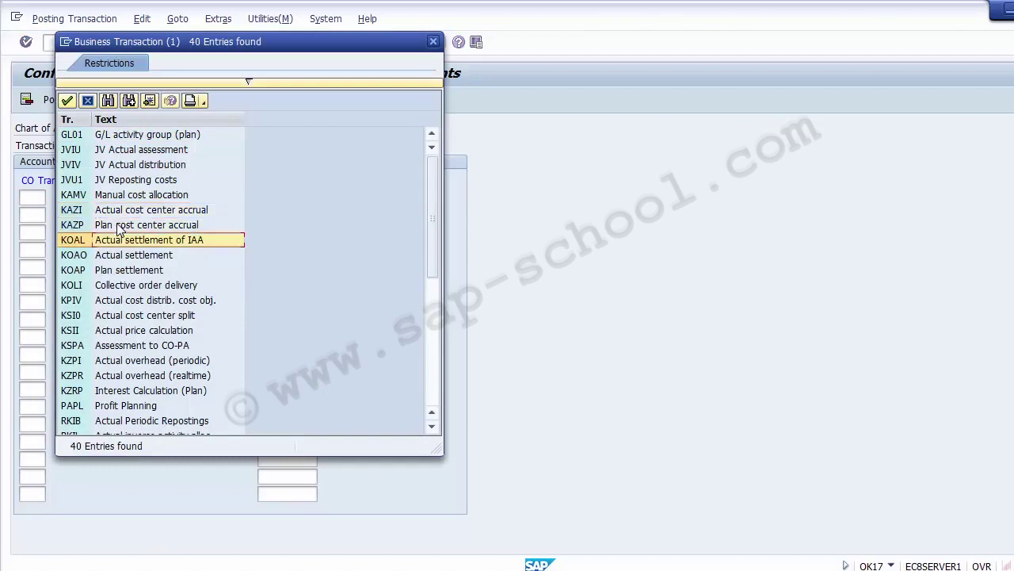
pyautogui.press('Up')
pyautogui.press('Up')
pyautogui.press('Up')
pyautogui.press('Down')
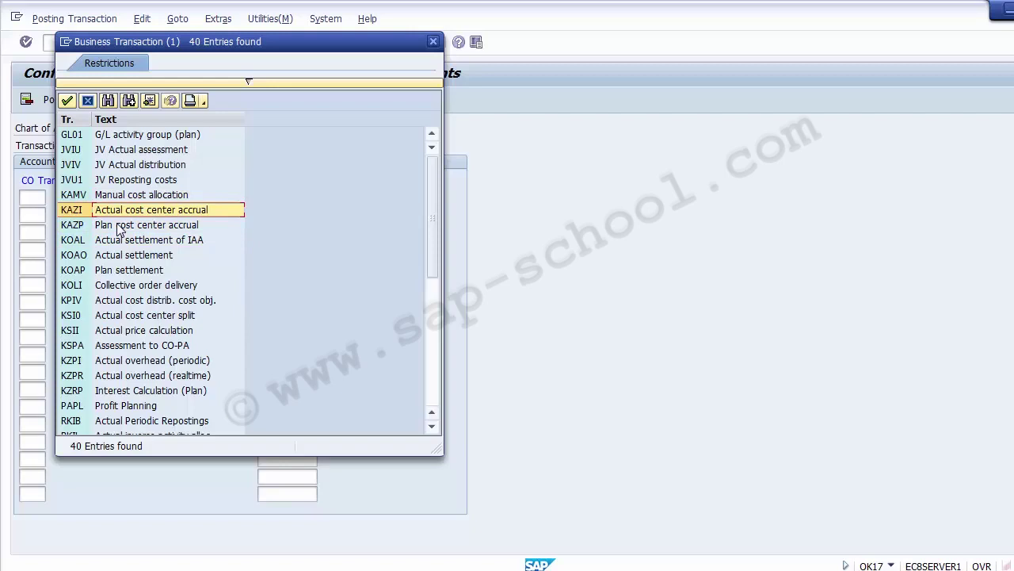
pyautogui.press('Return')
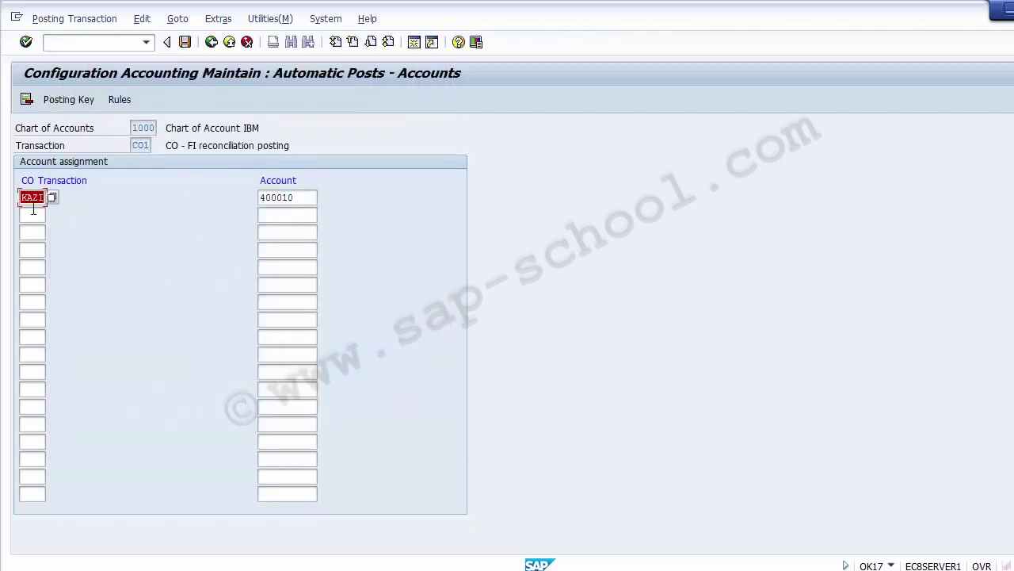
# - Add CO transactions KOAO (Actual settlement) and KOAL (Actual settlement of IAA) in the second and third rows
pyautogui.click(34, 213)
pyautogui.click(52, 215)
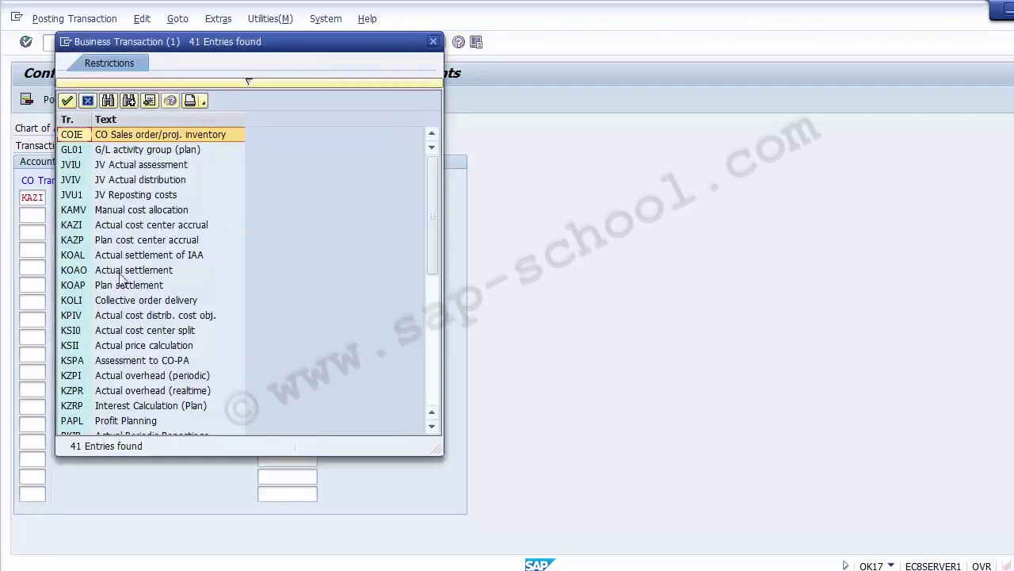
pyautogui.doubleClick(83, 269)
pyautogui.click(38, 233)
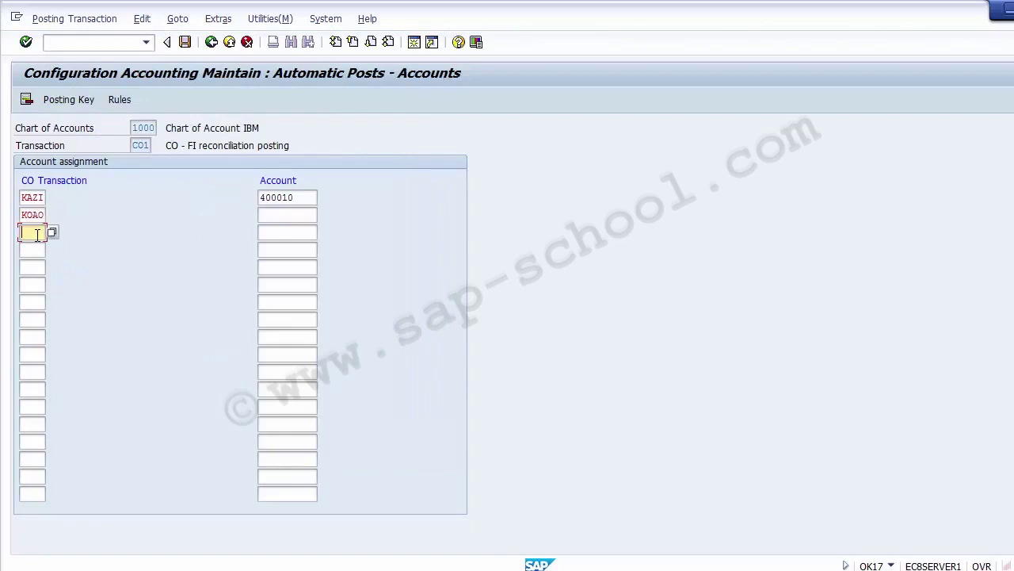
pyautogui.press('Return')
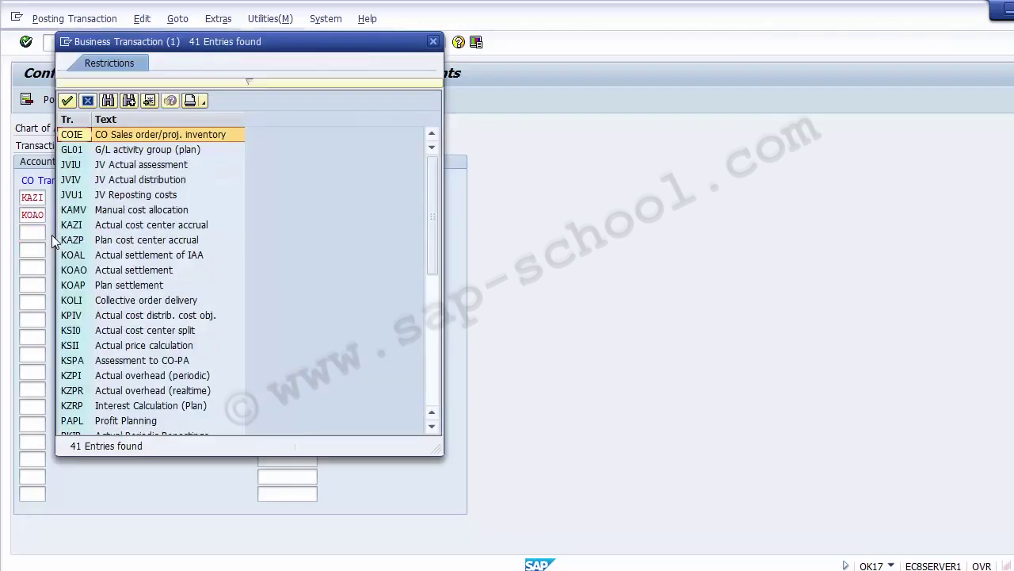
pyautogui.doubleClick(119, 255)
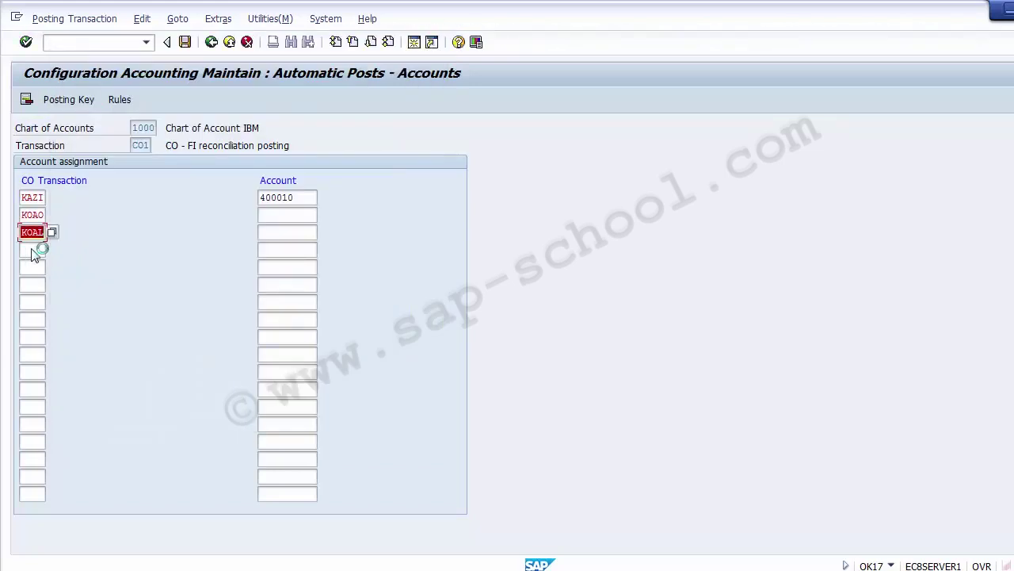
# - Pick KOAO (Actual settlement) as the CO transaction in the fourth row
pyautogui.click(34, 250)
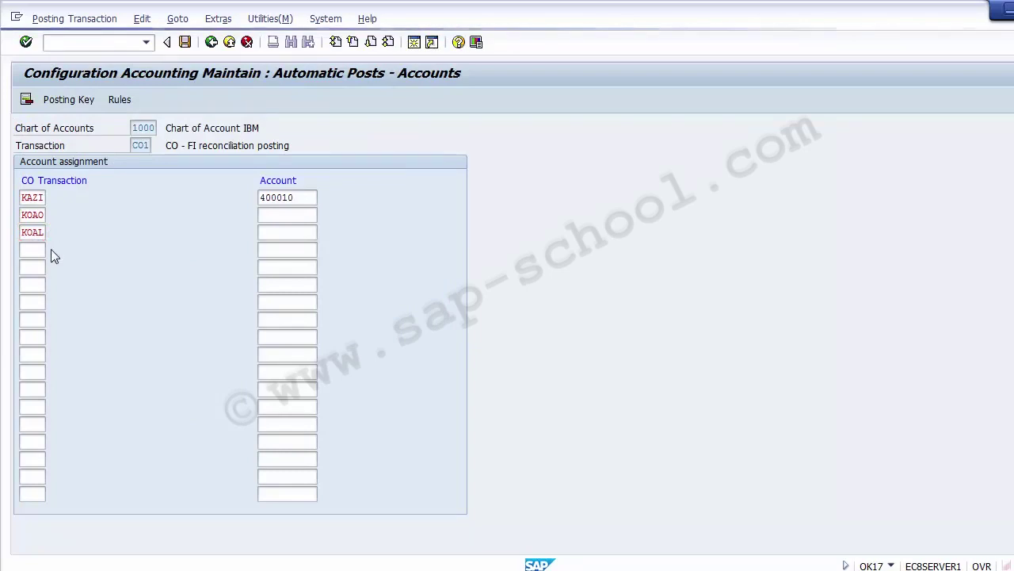
pyautogui.click(50, 249)
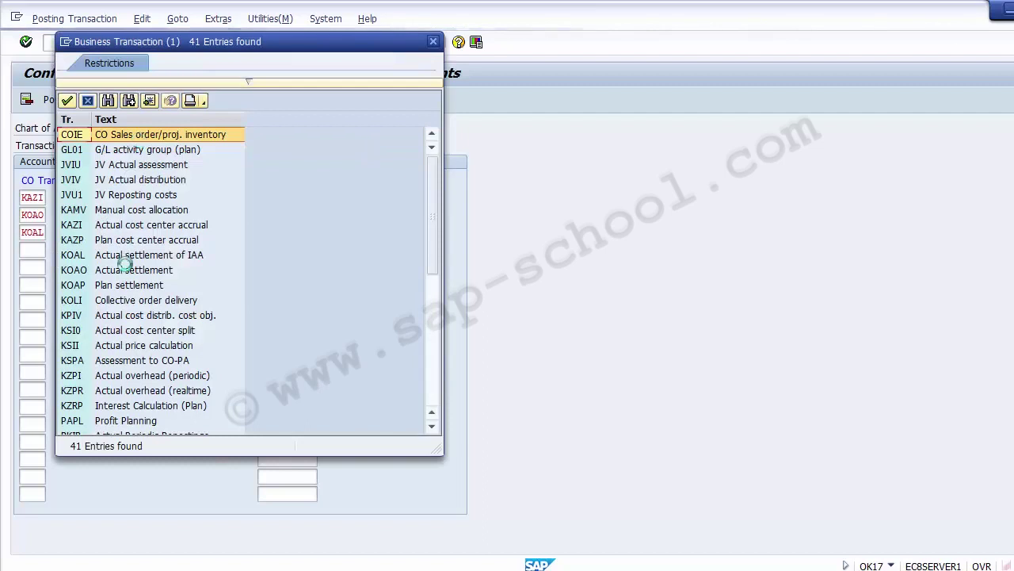
pyautogui.click(125, 270)
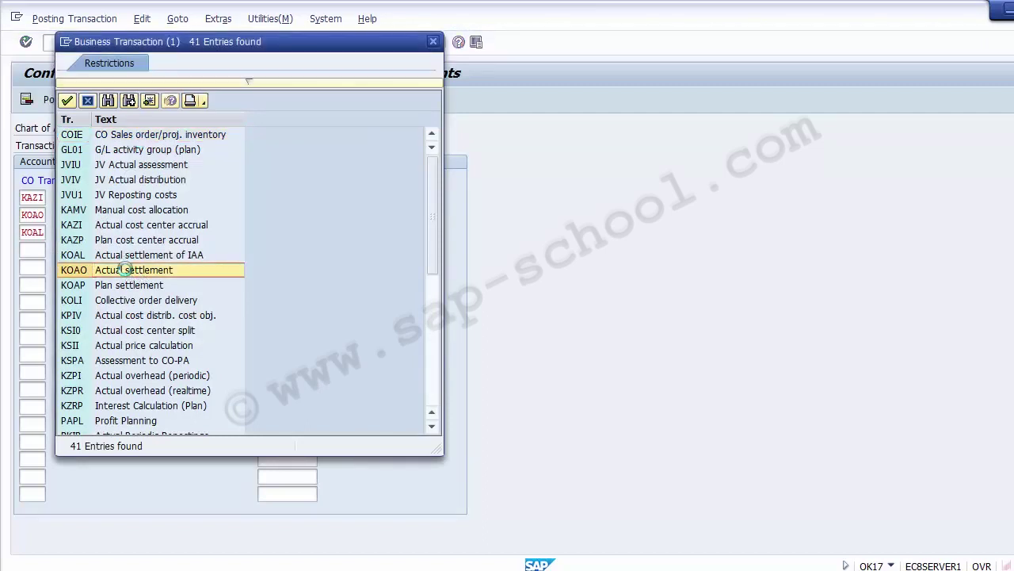
pyautogui.doubleClick(125, 269)
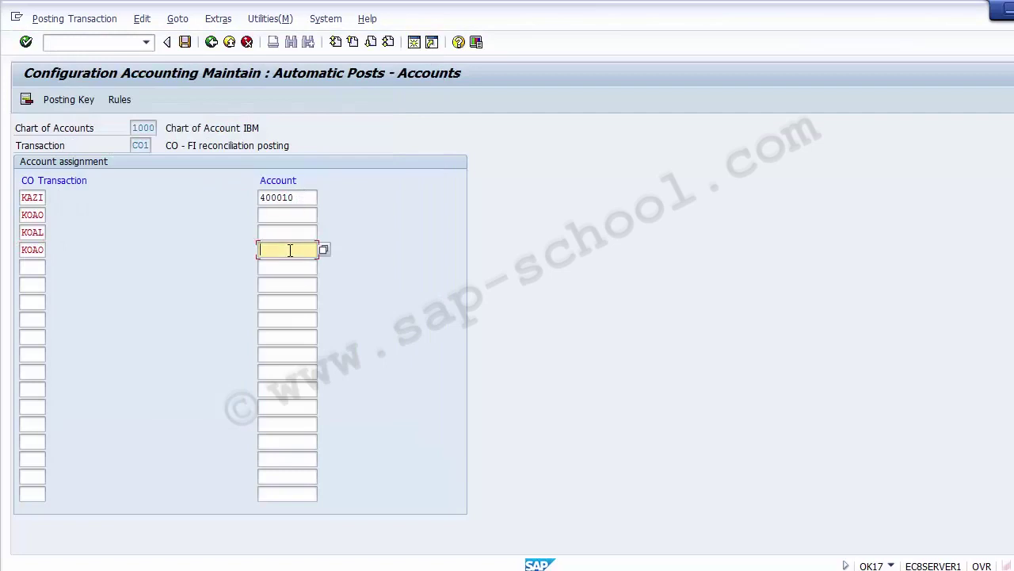
# - Copy account 400010 from the KAZI row into the account fields of the three rows below it
pyautogui.moveTo(305, 198); pyautogui.dragTo(250, 198)
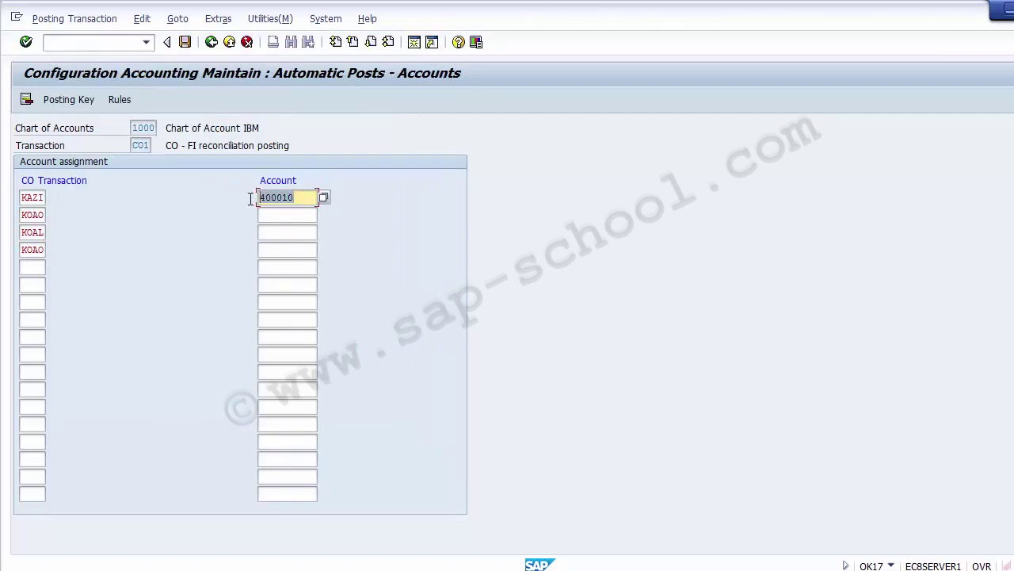
pyautogui.hotkey('ctrl', 'c')
pyautogui.click(272, 213)
pyautogui.hotkey('ctrl', 'v')
pyautogui.click(275, 230)
pyautogui.hotkey('ctrl', 'v')
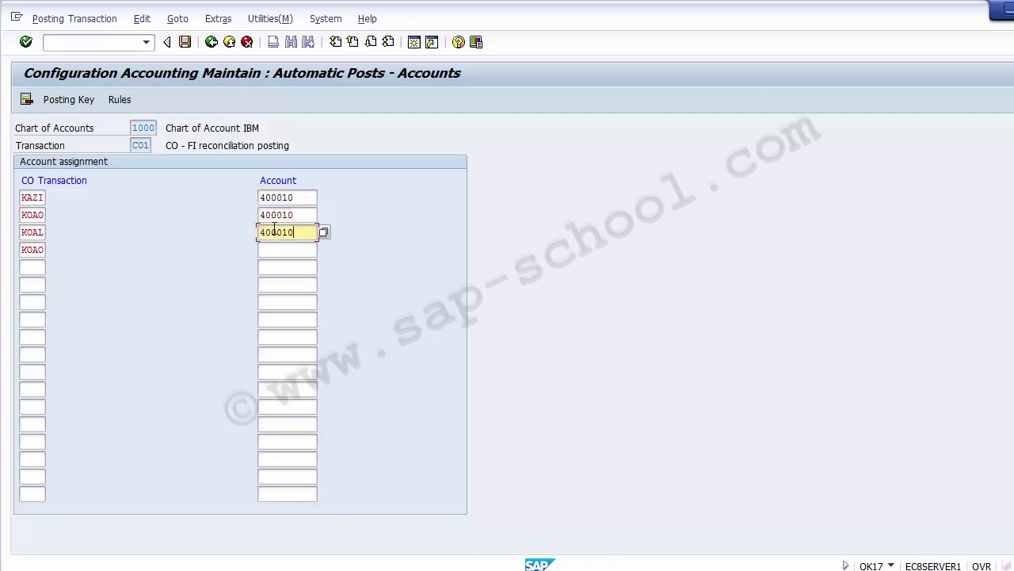
pyautogui.click(274, 250)
pyautogui.hotkey('ctrl', 'v')
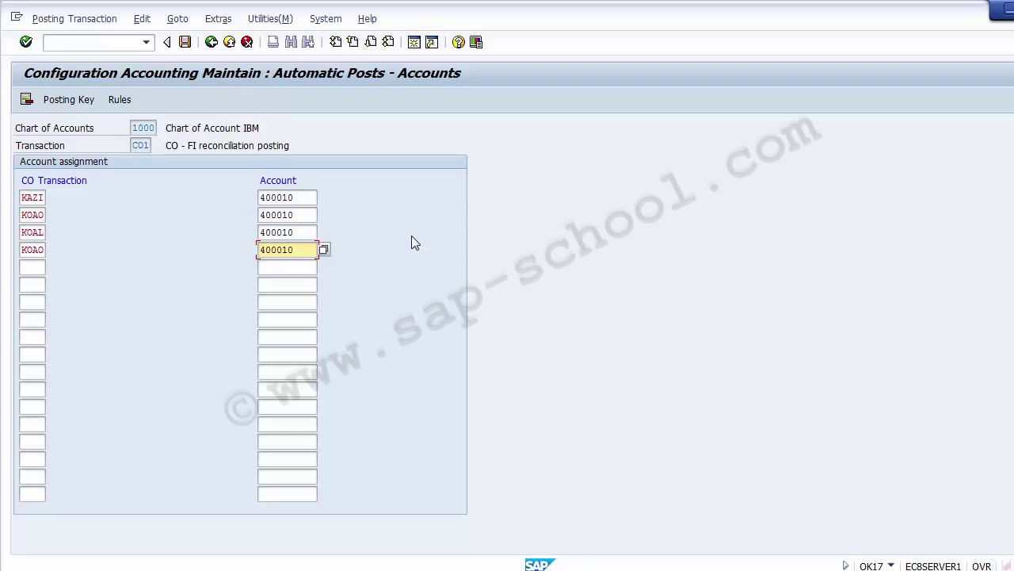
# - Save the CO transaction account assignments in the FICO Configurations customizing request and exit to the activity selection
pyautogui.click(183, 43)
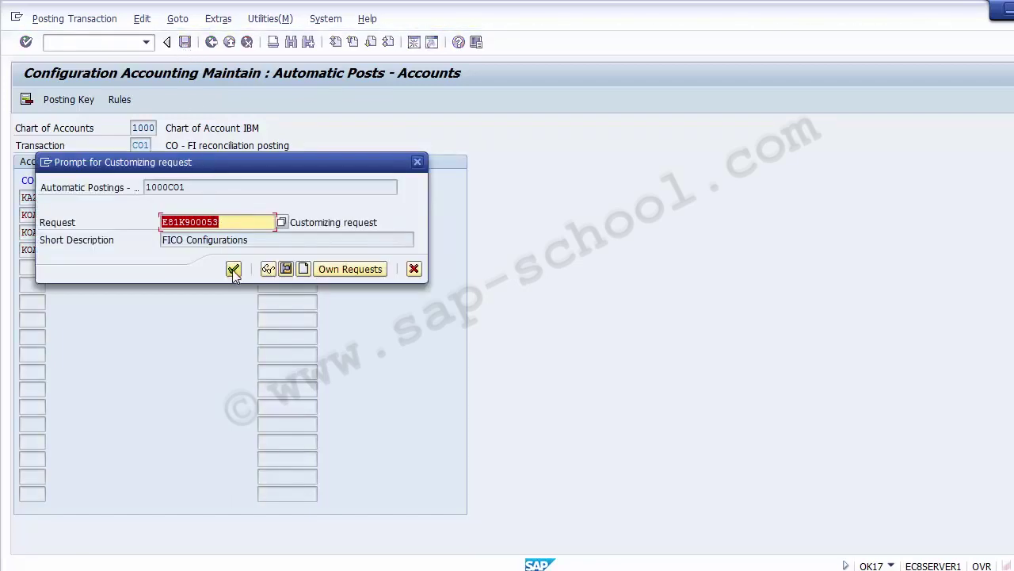
pyautogui.click(233, 269)
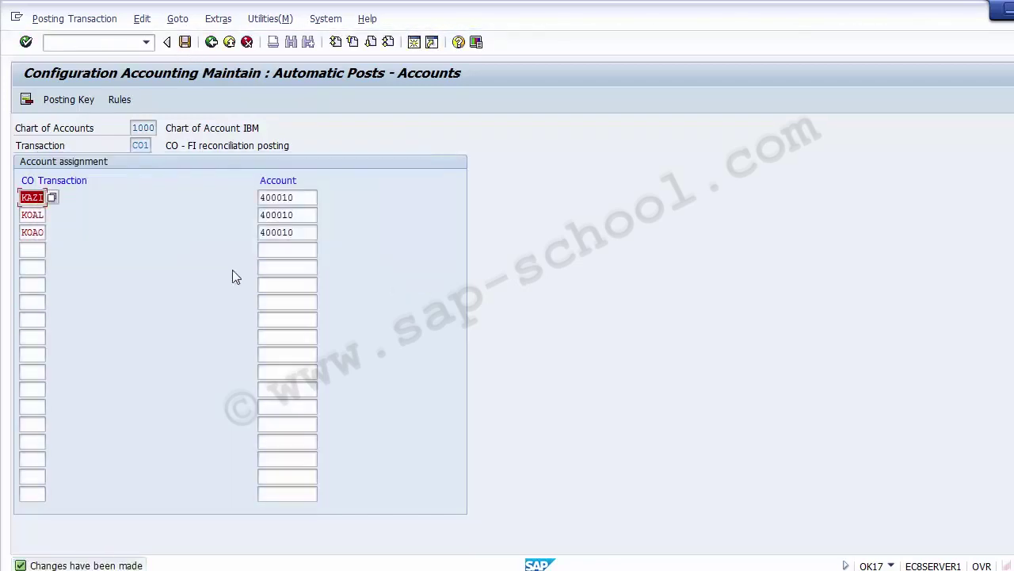
pyautogui.click(228, 44)
pyautogui.click(228, 44)
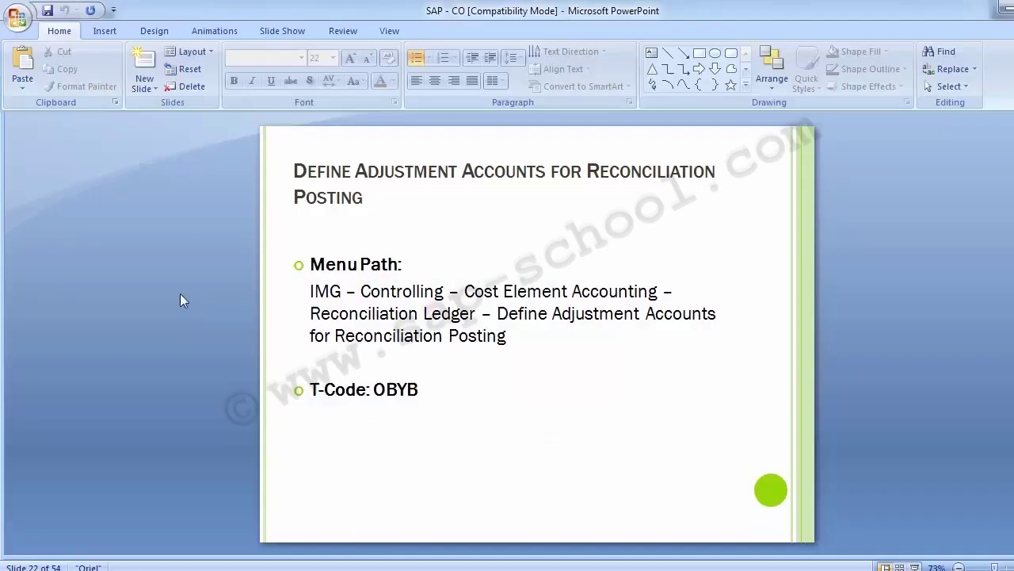
# - Advance the presentation to the document number range slide, then in SAP open Specify Document Number Range for Reconciliation Posting
pyautogui.press('pagedown')
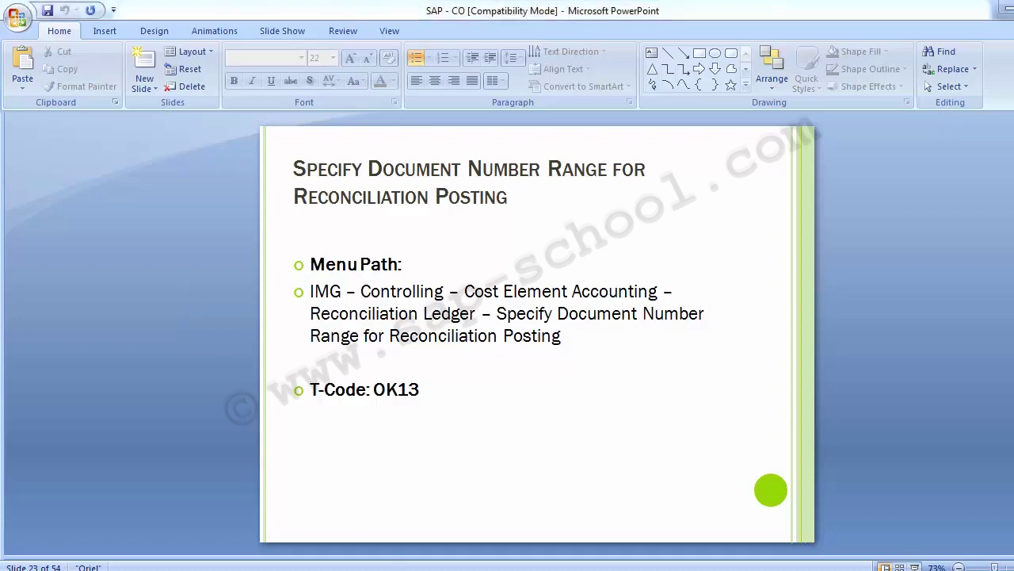
pyautogui.moveTo(463, 566)
pyautogui.click(507, 508)
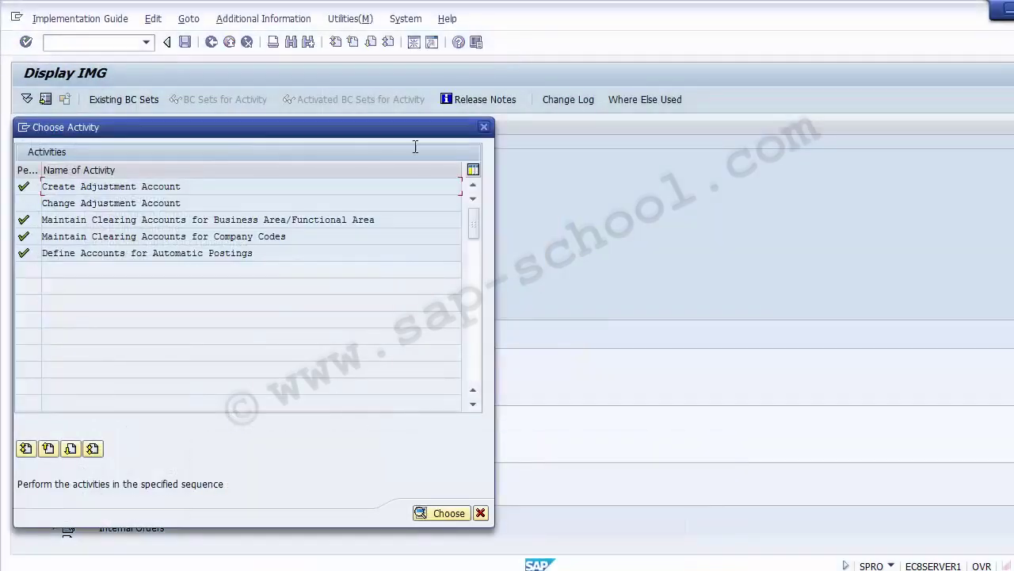
pyautogui.click(485, 127)
pyautogui.click(172, 442)
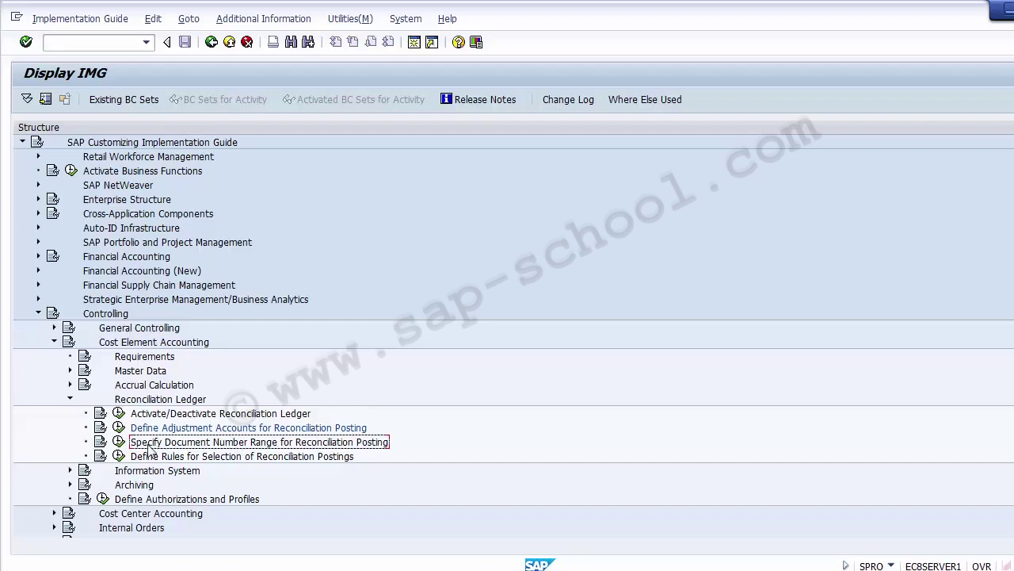
pyautogui.click(119, 442)
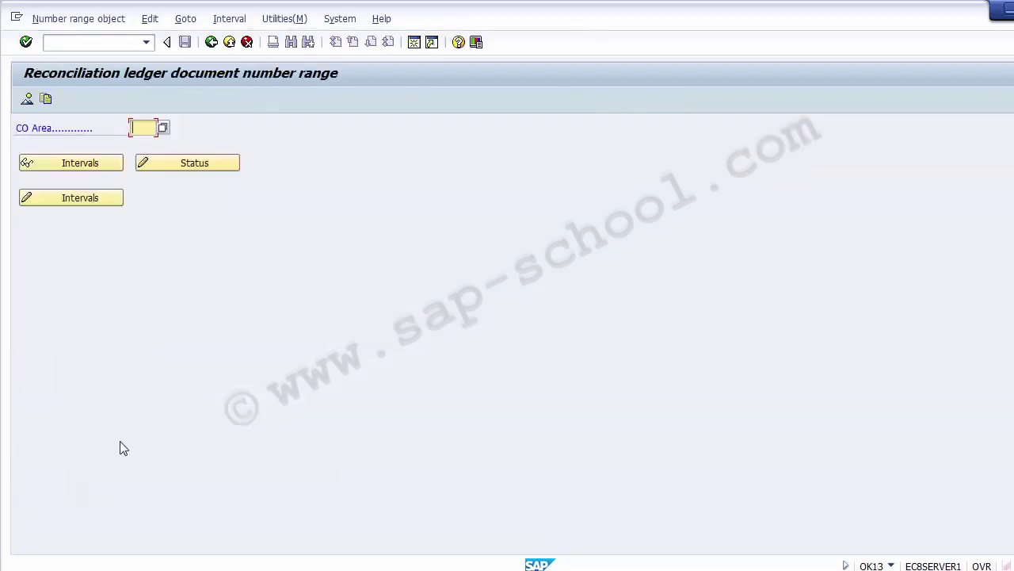
# - Copy the reconciliation ledger document number range from CO area 0001 to Z100, accepting the transport notice, and exit the implementation guide
pyautogui.write('Z100')
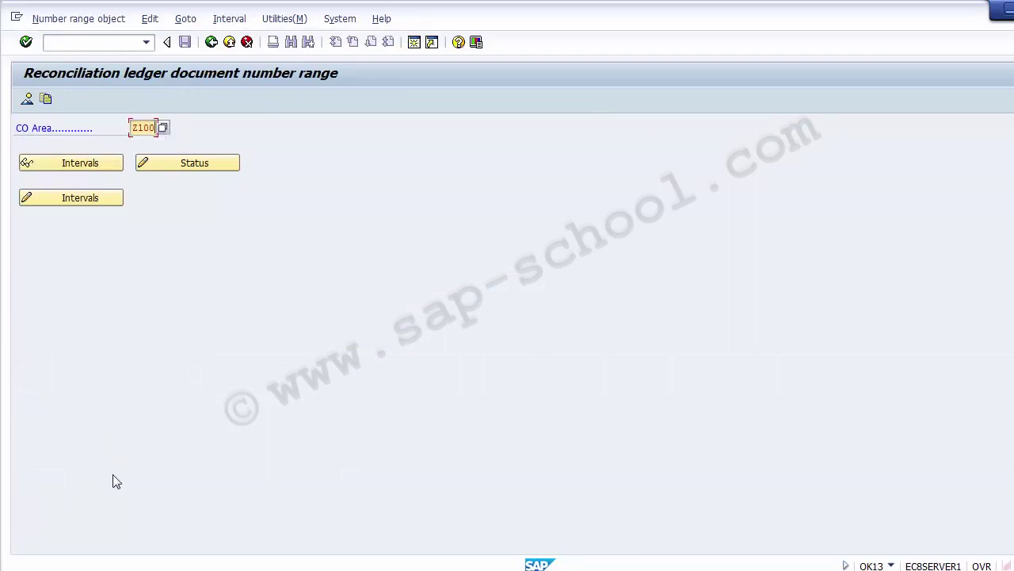
pyautogui.click(46, 100)
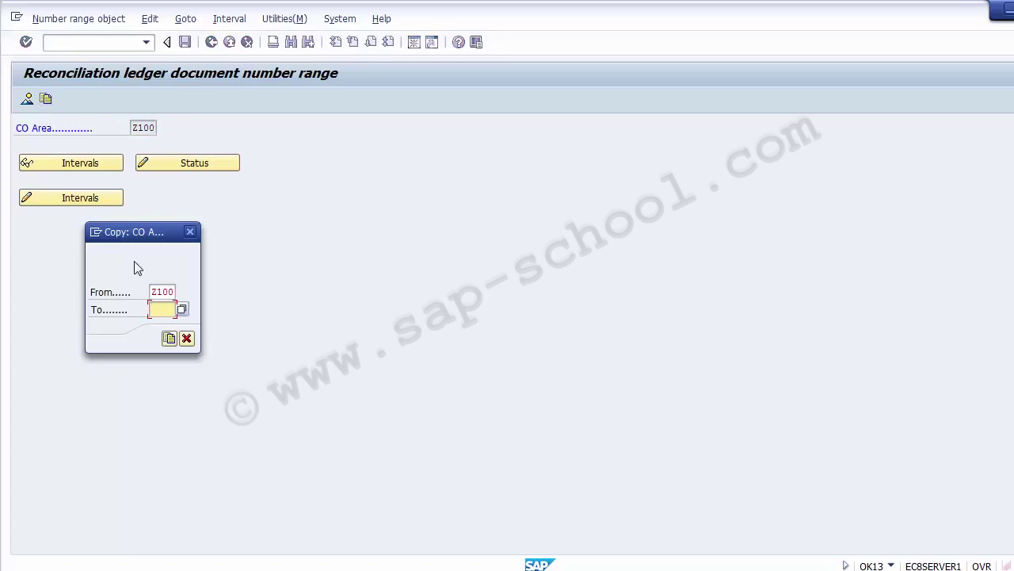
pyautogui.click(153, 292)
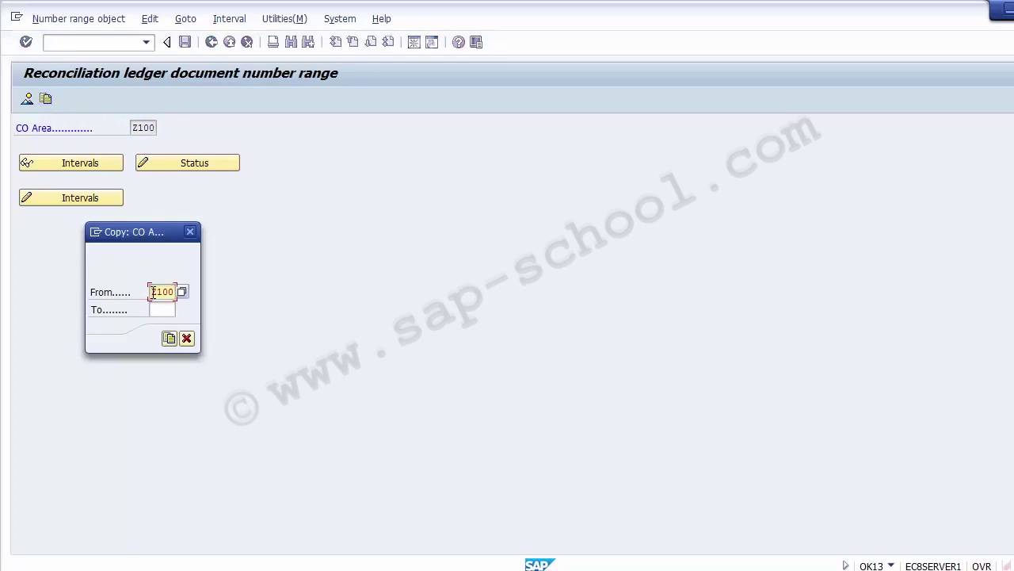
pyautogui.doubleClick(153, 292)
pyautogui.write('0001')
pyautogui.press('Tab')
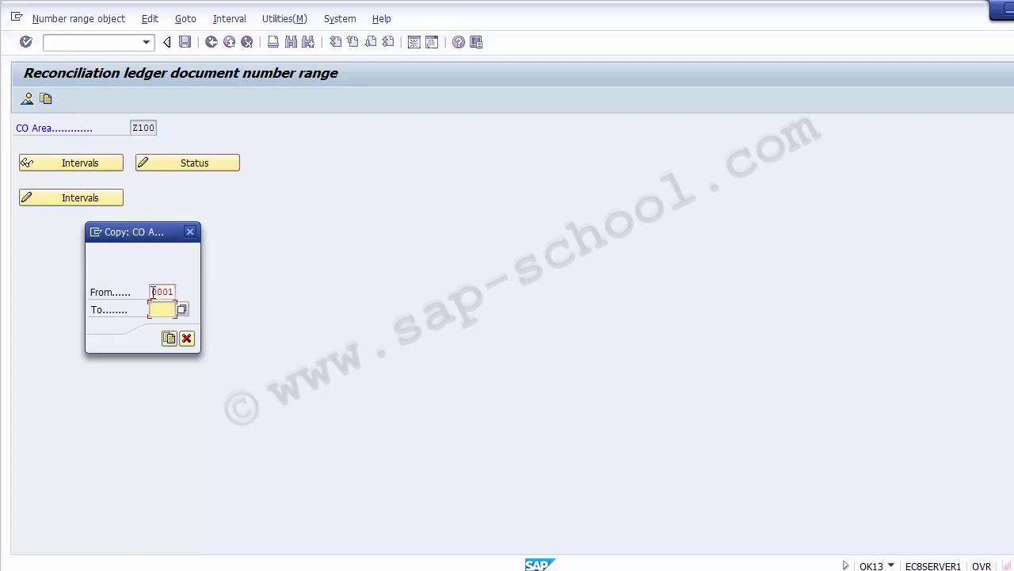
pyautogui.write('Z100')
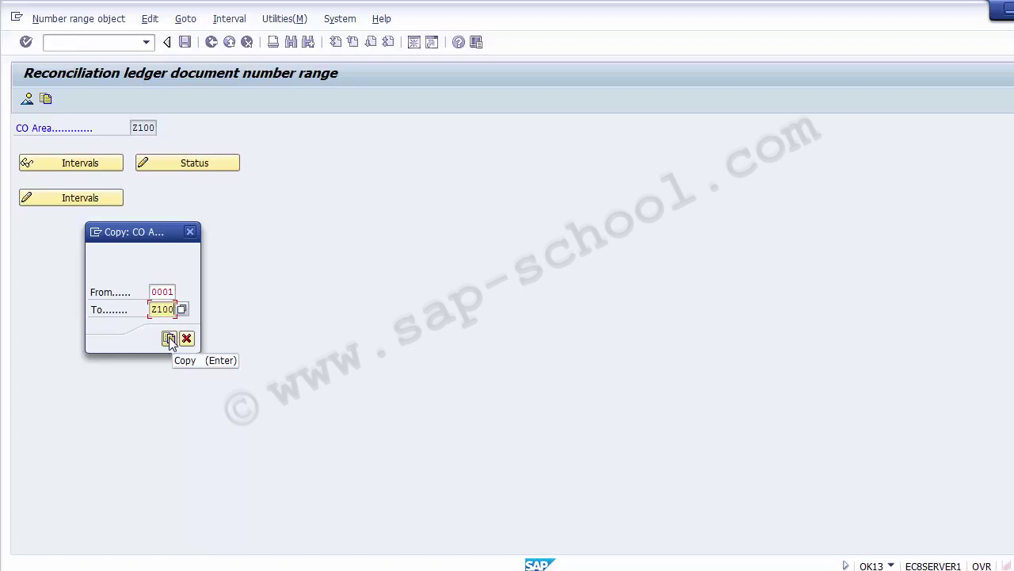
pyautogui.click(169, 339)
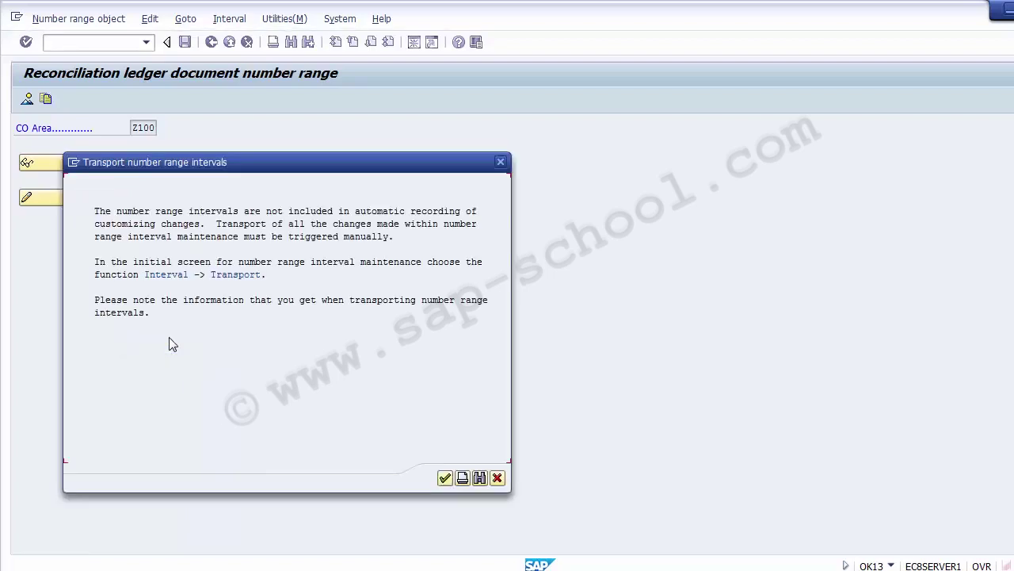
pyautogui.click(445, 477)
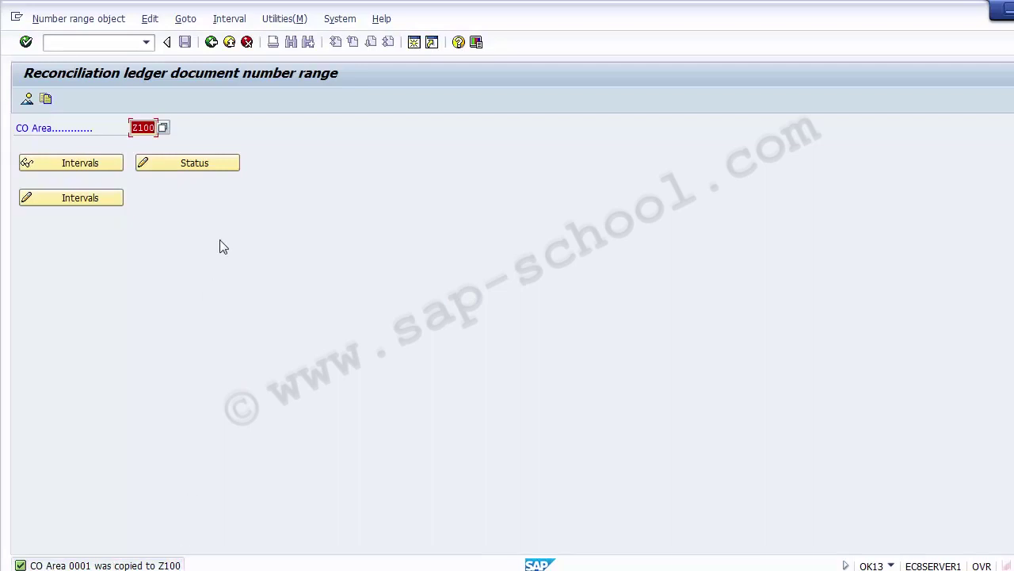
pyautogui.click(229, 42)
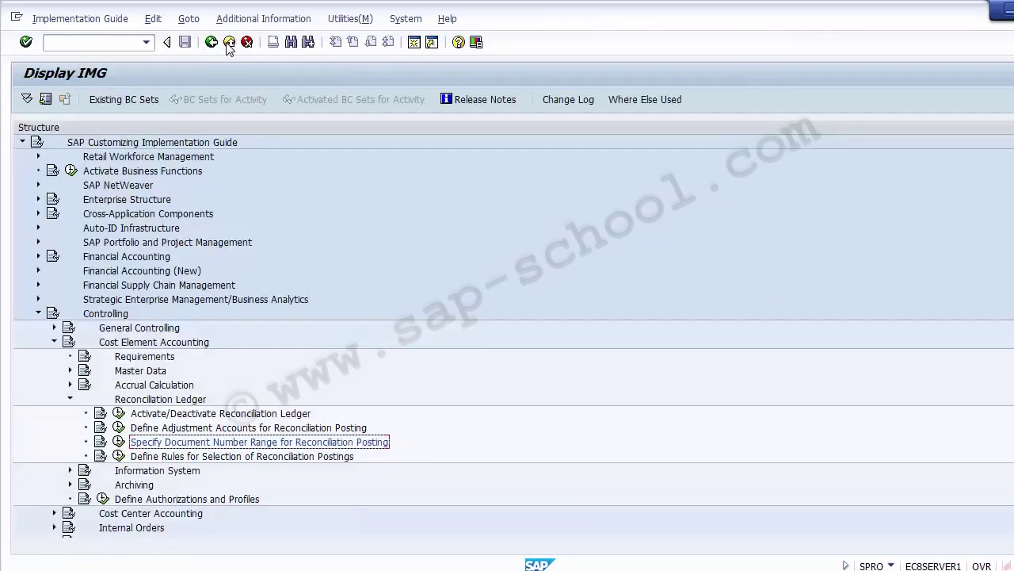
pyautogui.click(229, 42)
# - Switch to PowerPoint and review the reconciliation ledger slides from the configuration steps through the document number range slide
pyautogui.hotkey('alt', 'Tab')
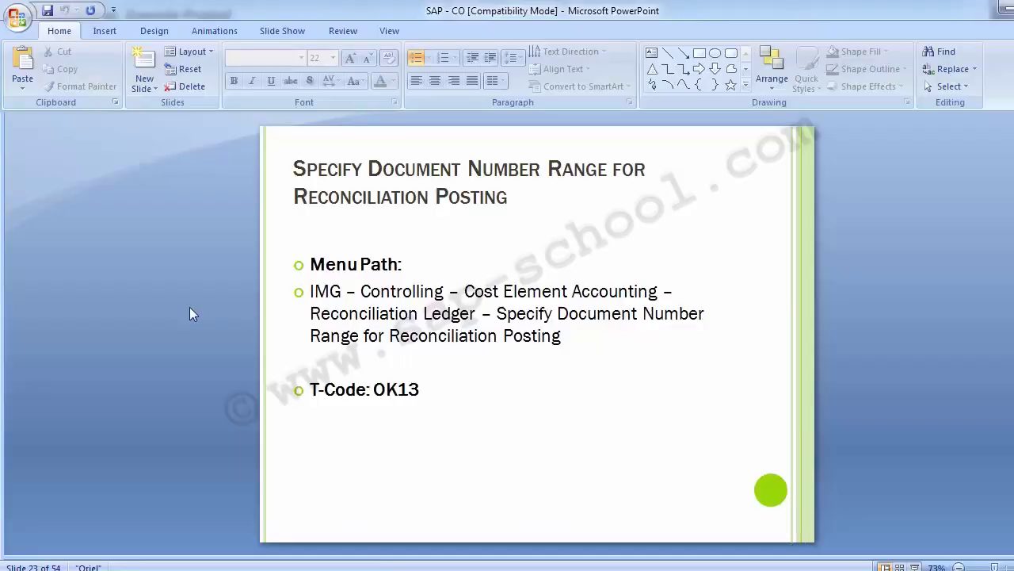
pyautogui.press('pageup')
pyautogui.press('pageup')
pyautogui.press('pageup')
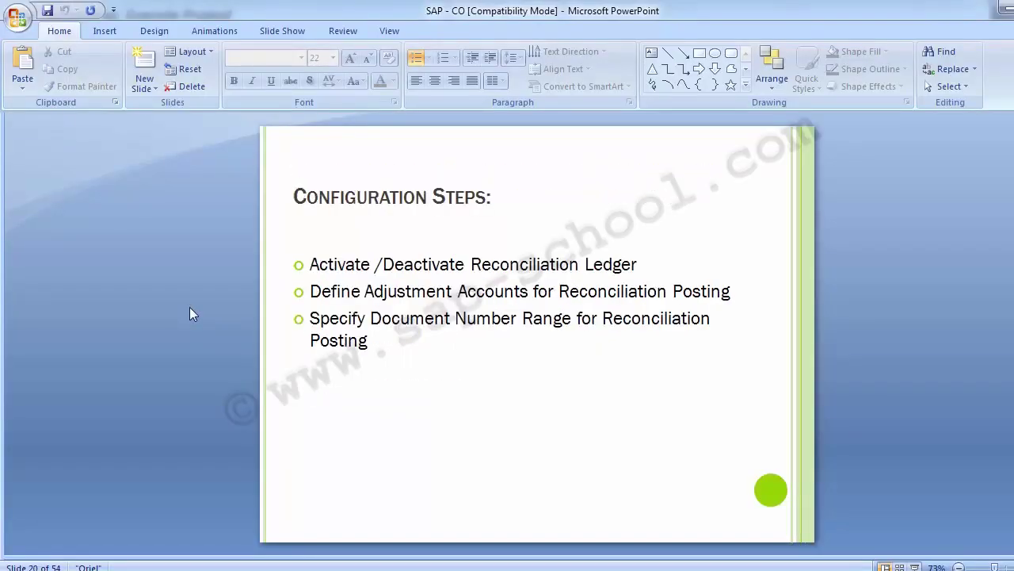
pyautogui.press('pagedown')
pyautogui.press('pagedown')
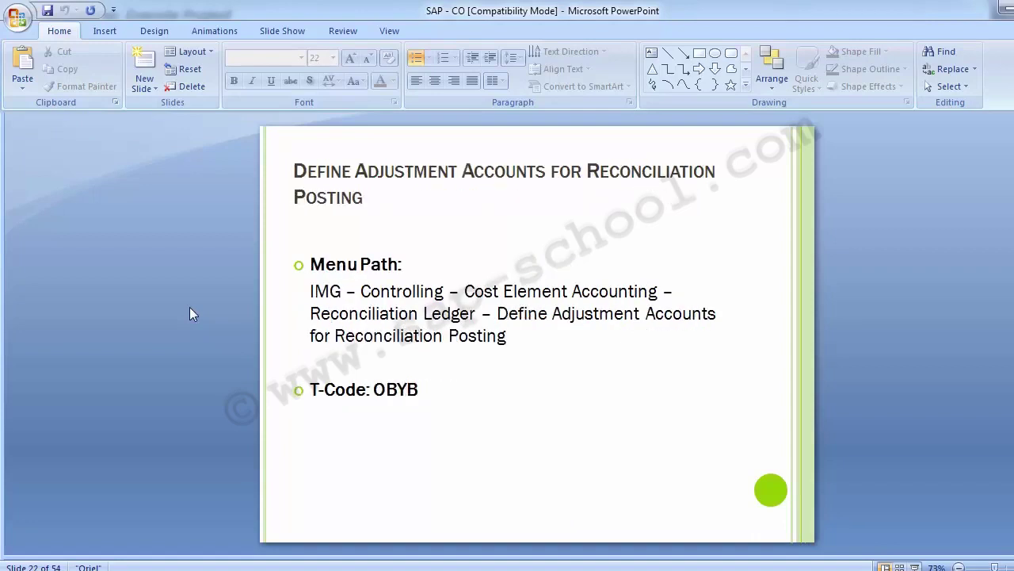
pyautogui.press('pagedown')
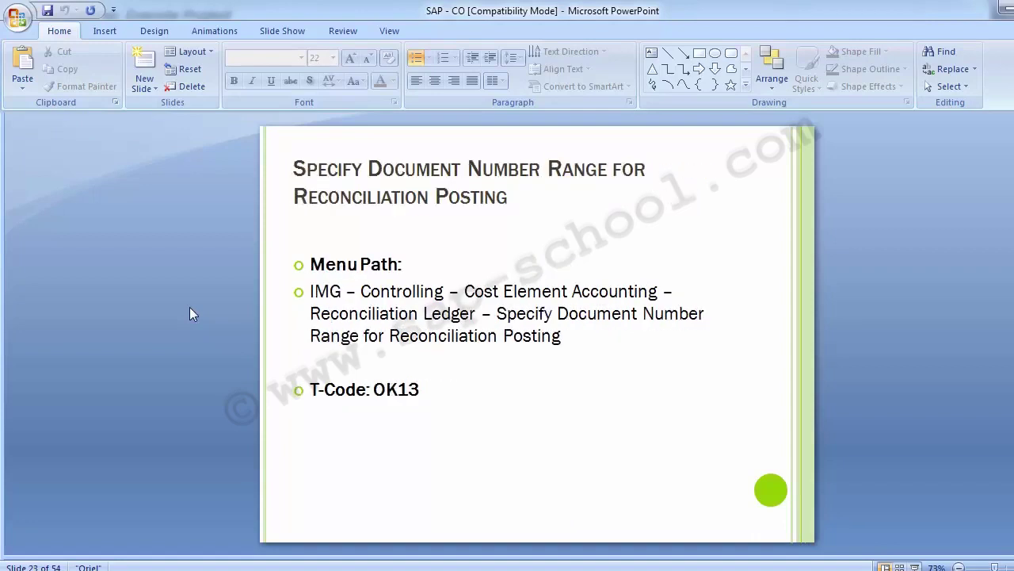